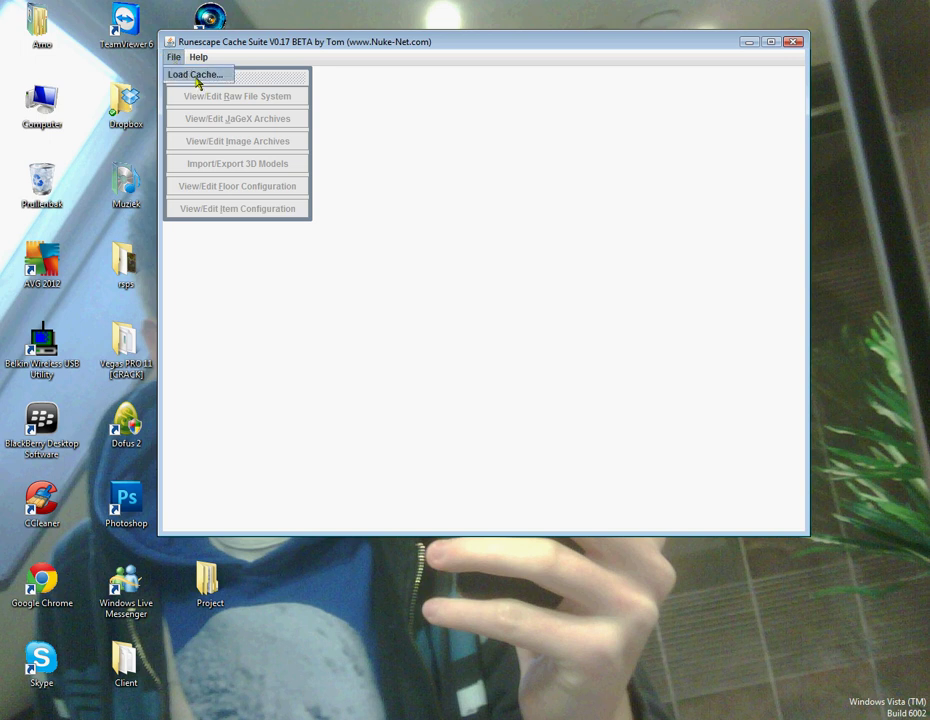
Step: Load the cache from Desktop > Project > Project Insanity > Client > Cache
{"action": "left_click", "coordinate": [197, 75]}
{"action": "double_click", "coordinate": [567, 191]}
{"action": "left_click", "coordinate": [567, 191]}
{"action": "left_click", "coordinate": [588, 190]}
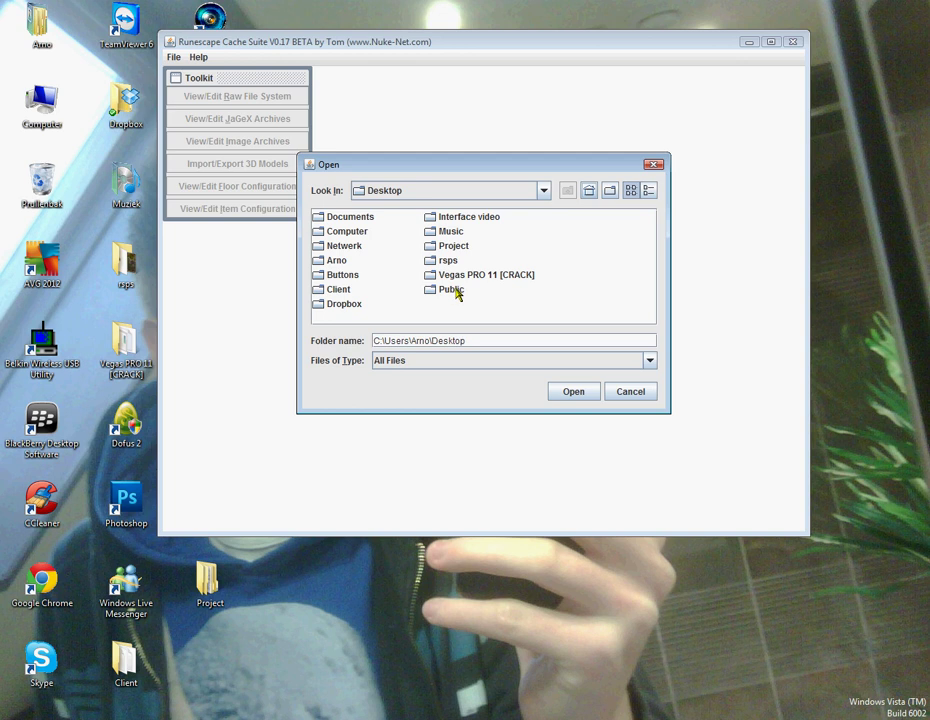
{"action": "double_click", "coordinate": [445, 245]}
{"action": "left_click", "coordinate": [357, 220]}
{"action": "double_click", "coordinate": [357, 220]}
{"action": "double_click", "coordinate": [348, 219]}
{"action": "double_click", "coordinate": [348, 218]}
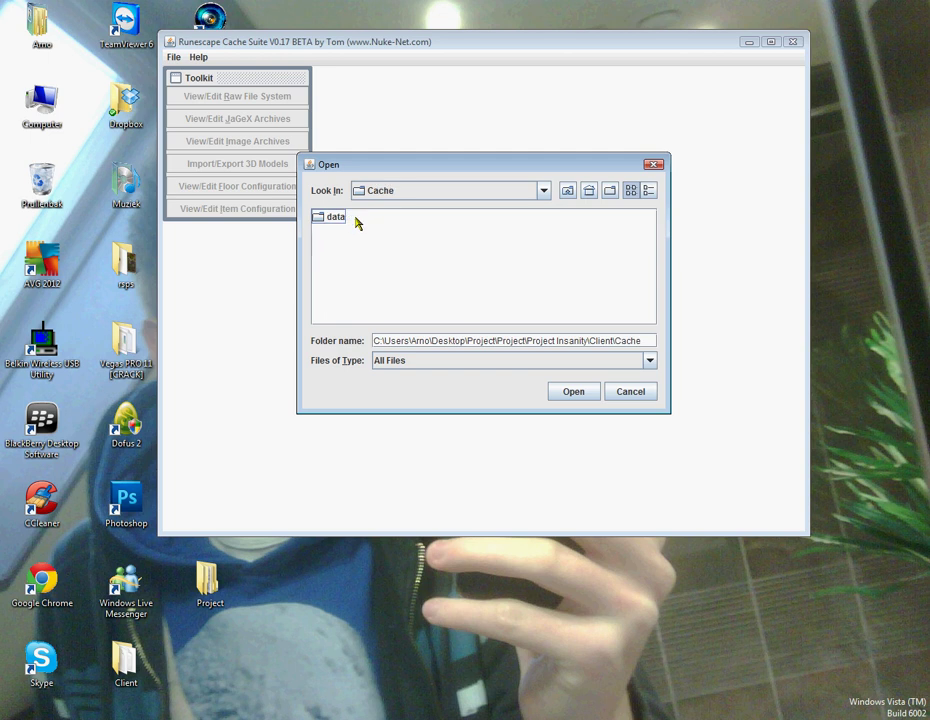
{"action": "left_click", "coordinate": [573, 392]}
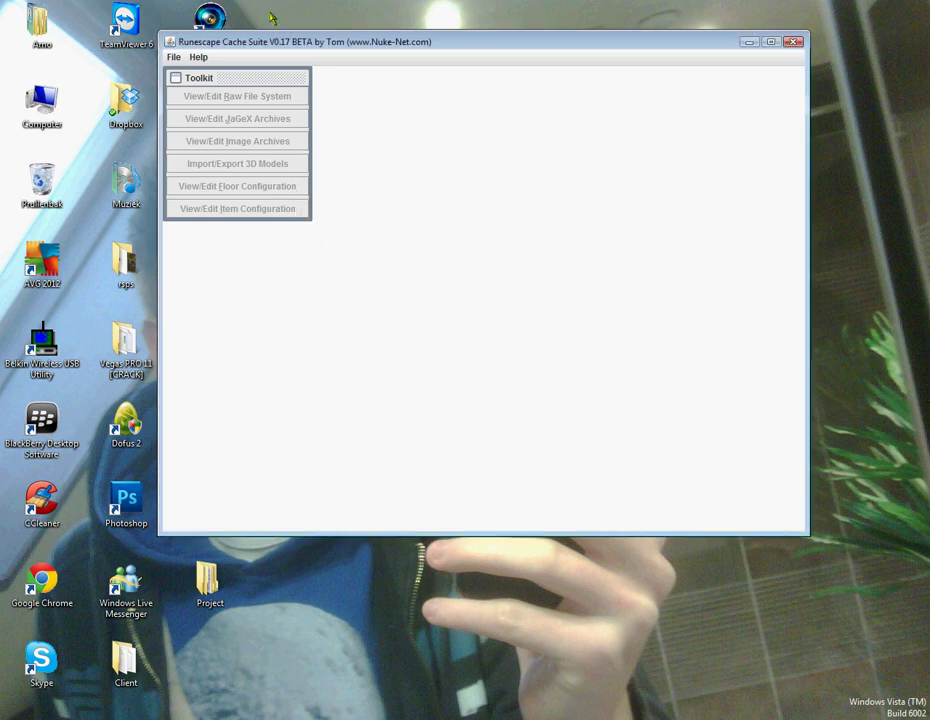
{"action": "left_click_drag", "start_coordinate": [366, 47], "coordinate": [387, 156]}
Step: Open the Media image archive (media.jag) for editing and maximize its editor window
{"action": "left_click", "coordinate": [307, 252]}
{"action": "left_click", "coordinate": [126, 88]}
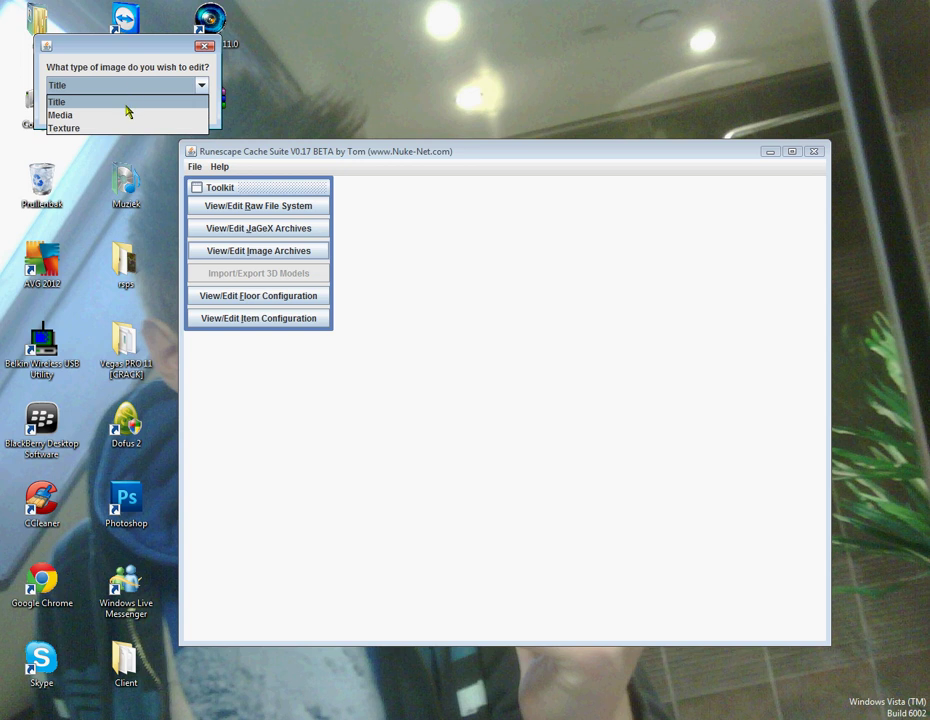
{"action": "left_click", "coordinate": [124, 113]}
{"action": "key", "text": "Return"}
{"action": "left_click_drag", "start_coordinate": [519, 272], "coordinate": [500, 208]}
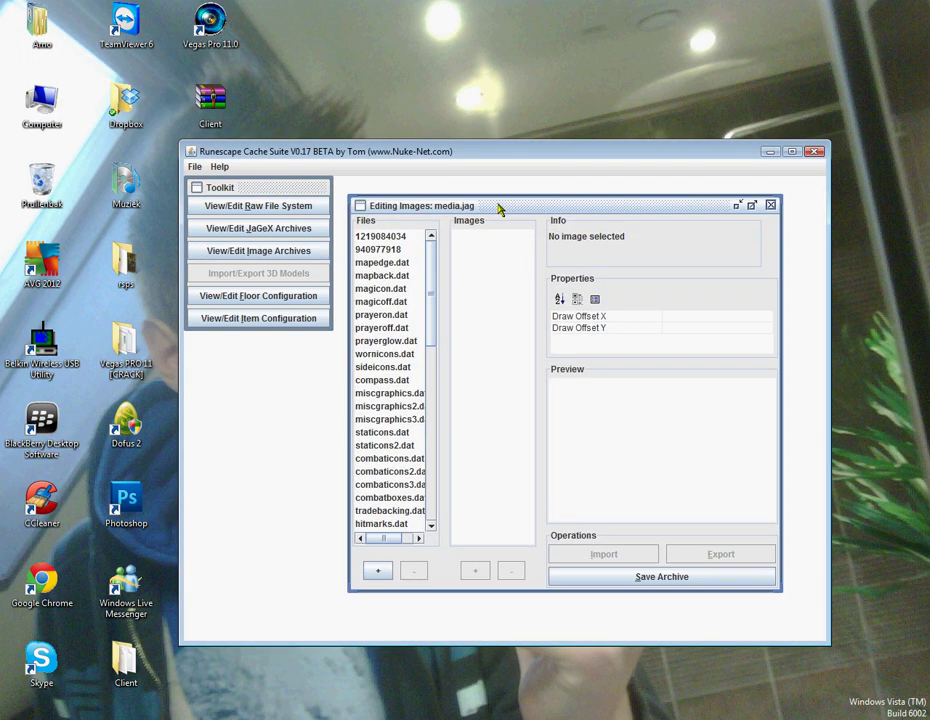
{"action": "double_click", "coordinate": [700, 151]}
{"action": "left_click_drag", "start_coordinate": [442, 62], "coordinate": [544, 197]}
{"action": "double_click", "coordinate": [544, 197]}
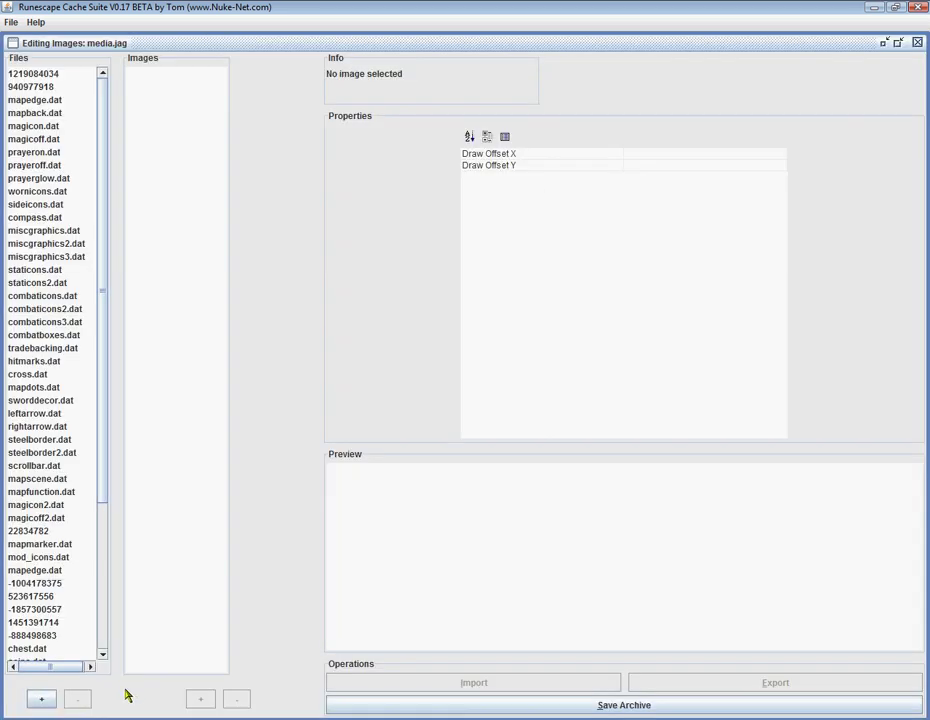
Step: Create a new image group named 'background' in media.jag
{"action": "left_click", "coordinate": [43, 701]}
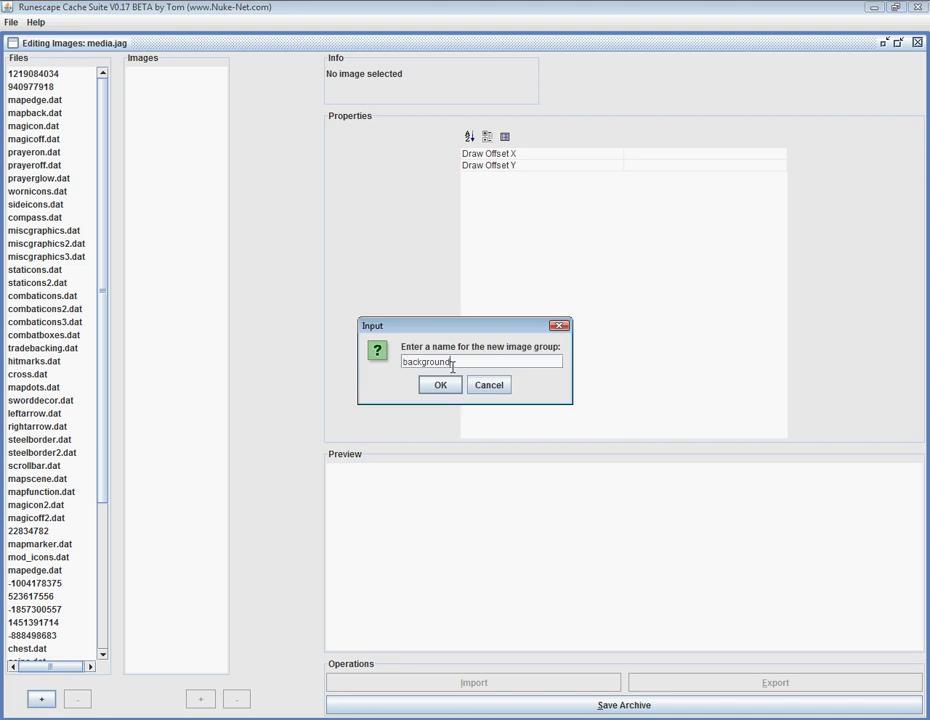
{"action": "key", "text": "Return"}
{"action": "left_click", "coordinate": [31, 71]}
{"action": "key", "text": "super"}
Step: Launch Notepad++, start a new document, and type 'Background.dat // Contains the background'
{"action": "type", "text": "Note"}
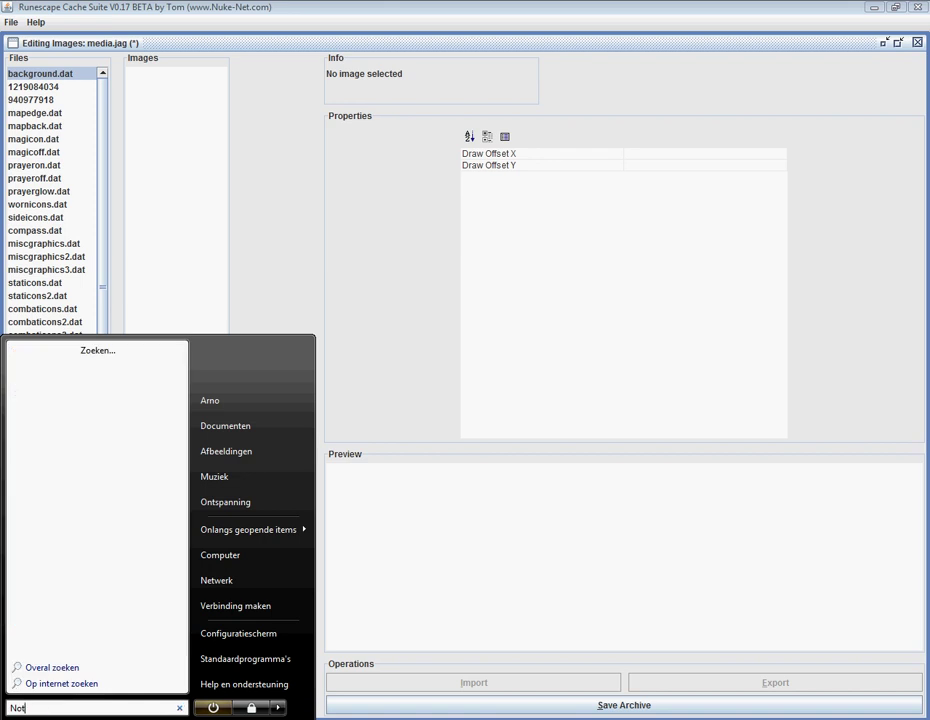
{"action": "type", "text": "pad"}
{"action": "key", "text": "Return"}
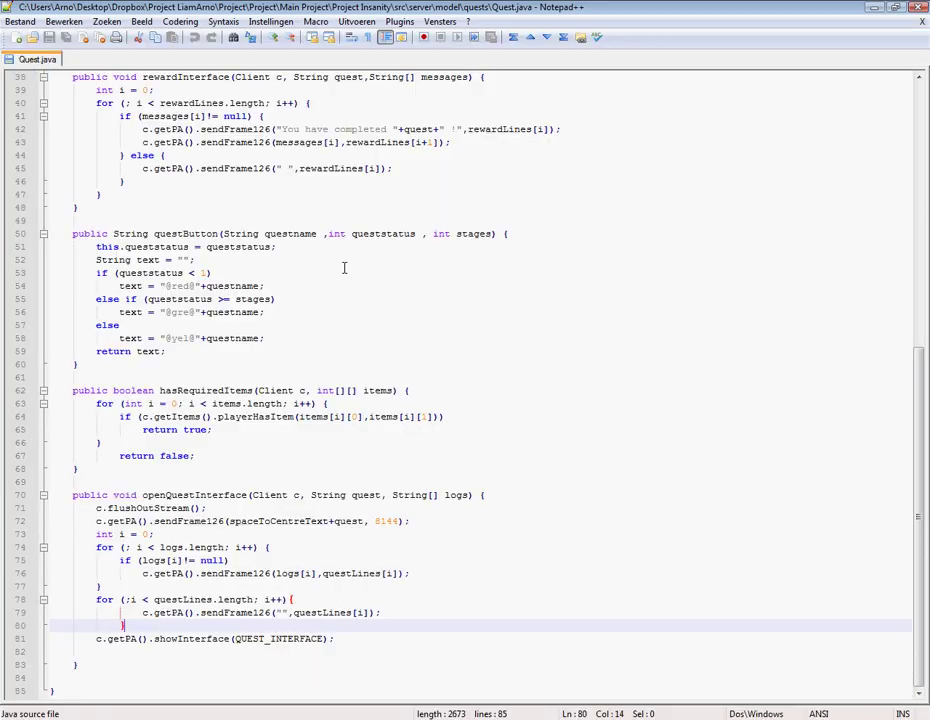
{"action": "left_click", "coordinate": [20, 21]}
{"action": "left_click", "coordinate": [40, 35]}
{"action": "left_click_drag", "start_coordinate": [740, 8], "coordinate": [668, 245]}
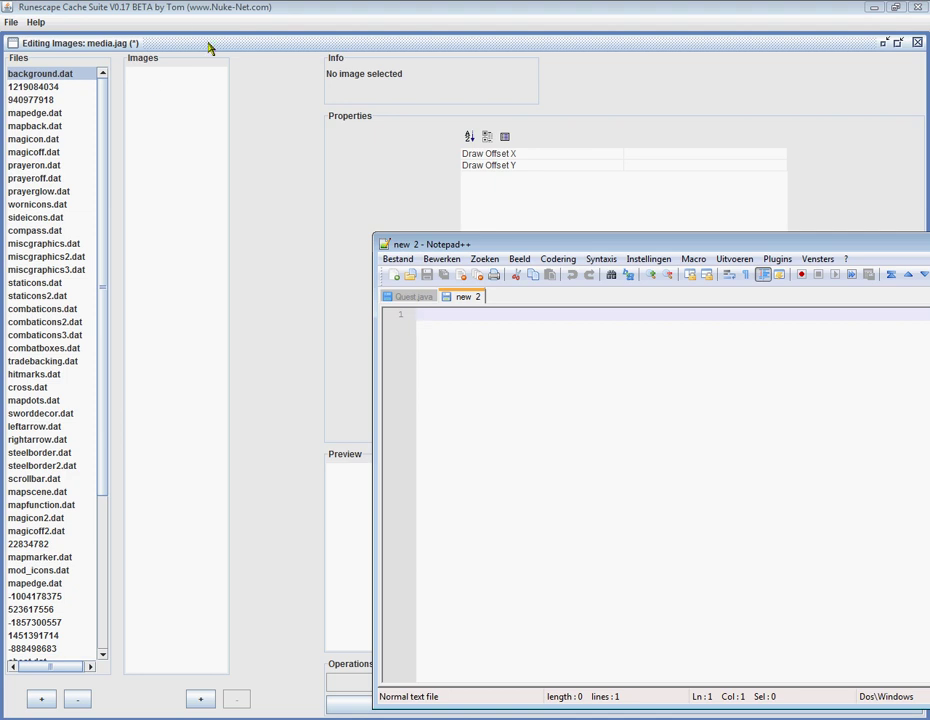
{"action": "type", "text": "Background"}
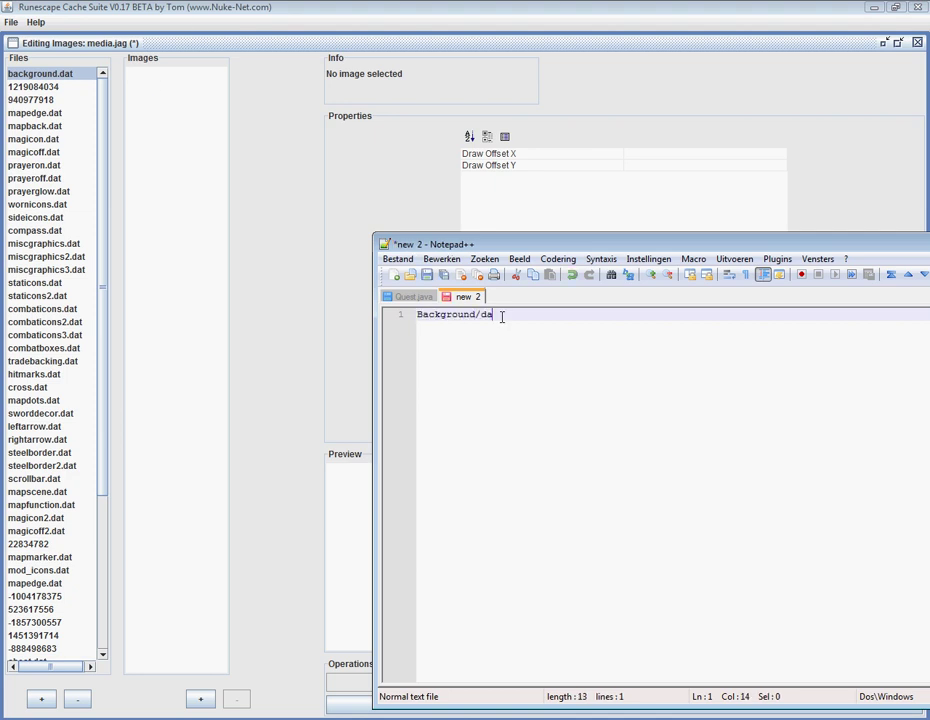
{"action": "type", "text": ".dat // Contains the background"}
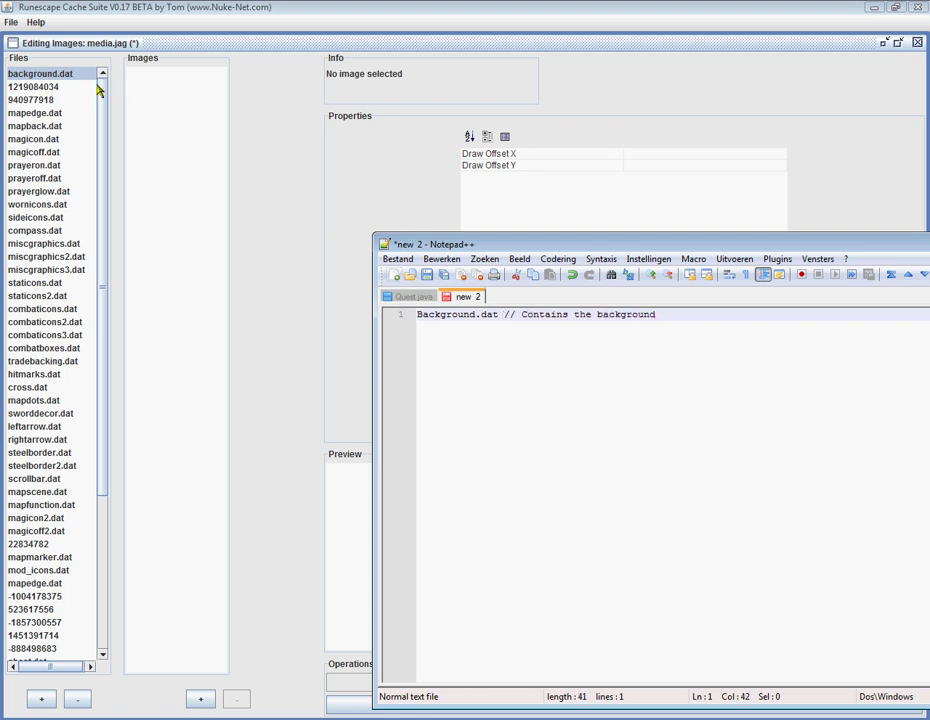
Step: Import Desktop Background.png into background.dat as image 0, 507 × 268
{"action": "left_click", "coordinate": [509, 170]}
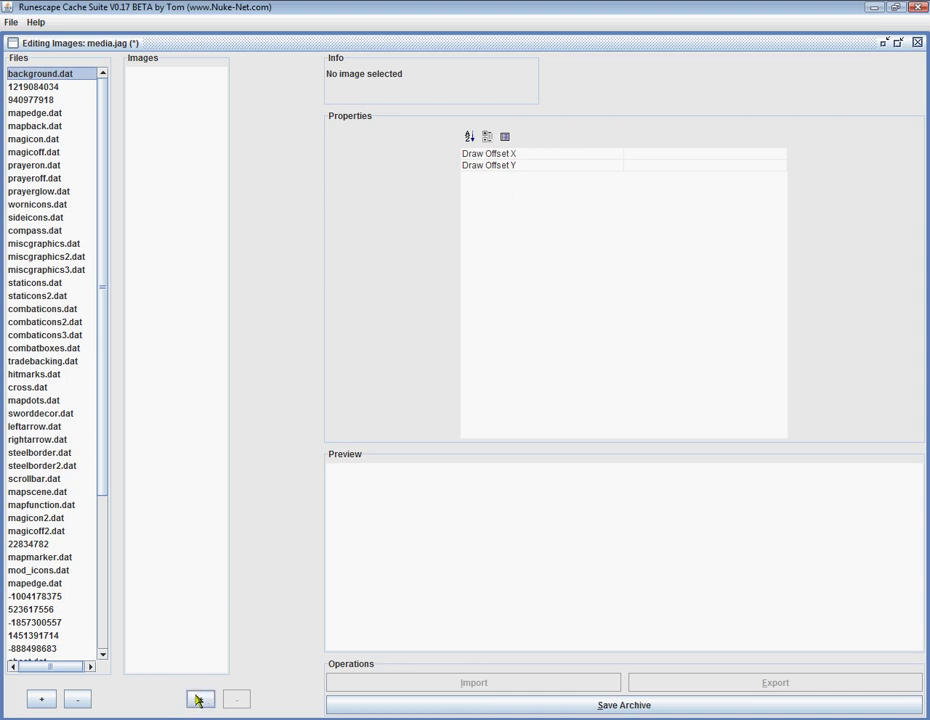
{"action": "left_click", "coordinate": [198, 700]}
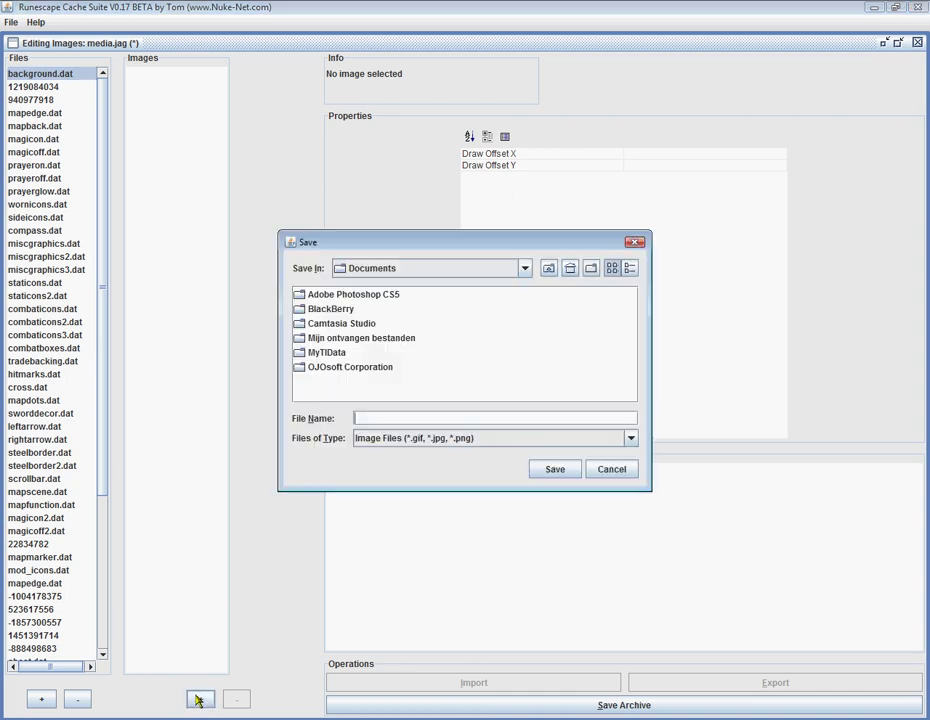
{"action": "left_click", "coordinate": [549, 270]}
{"action": "left_click", "coordinate": [549, 270]}
{"action": "left_click", "coordinate": [549, 270]}
{"action": "left_click", "coordinate": [549, 270]}
{"action": "left_click", "coordinate": [549, 270]}
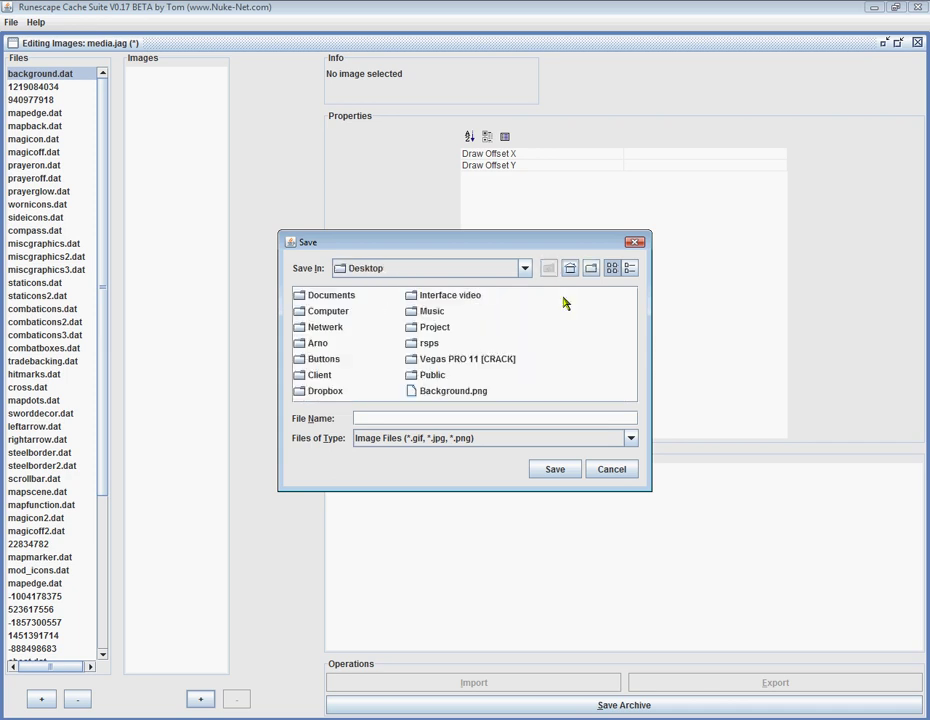
{"action": "left_click", "coordinate": [470, 390]}
{"action": "left_click", "coordinate": [573, 477]}
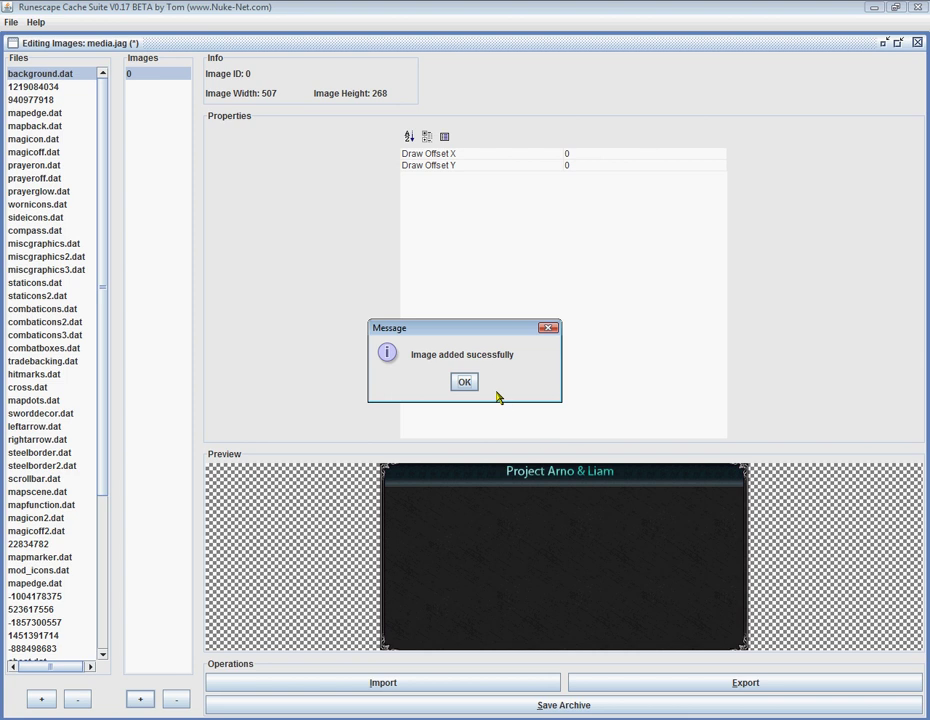
{"action": "left_click", "coordinate": [466, 382]}
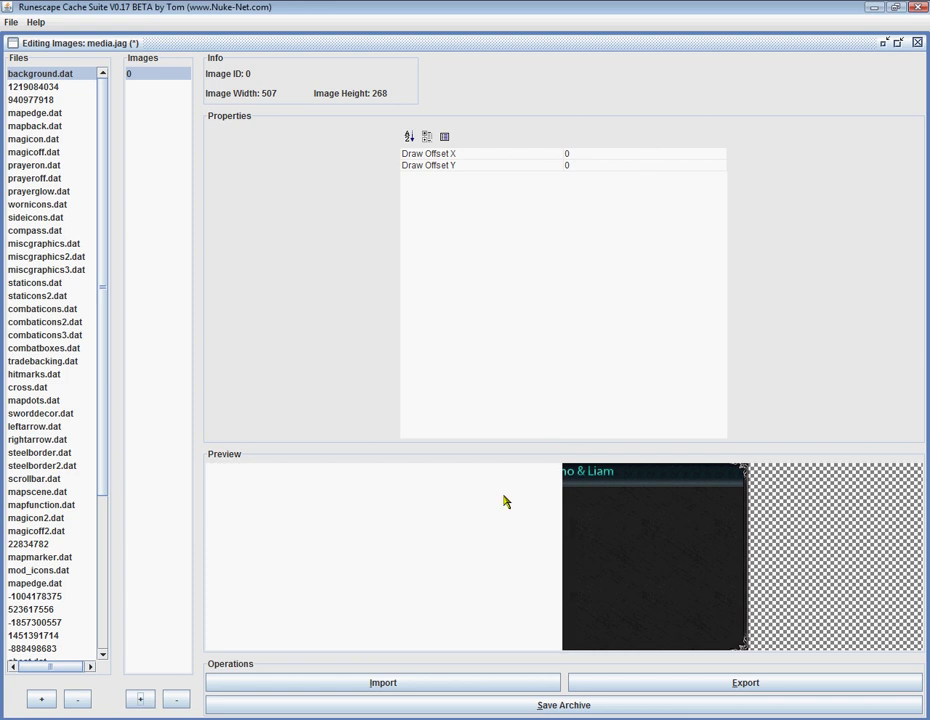
{"action": "left_click", "coordinate": [70, 86]}
{"action": "left_click", "coordinate": [45, 74]}
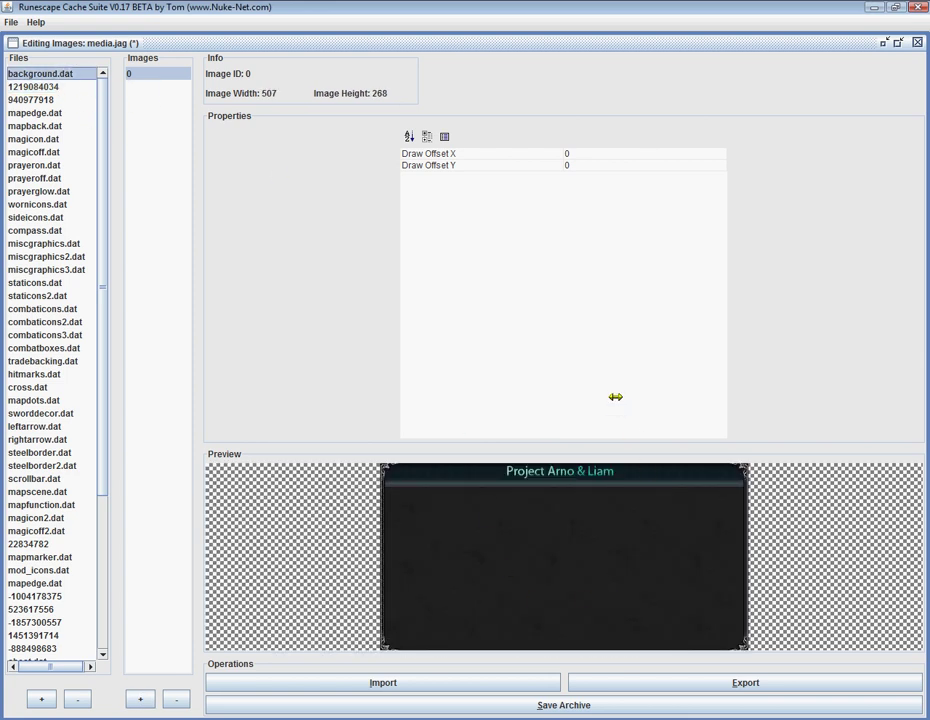
Step: Begin the second note with 'Background' and check background.dat's image 0 in Cache Suite
{"action": "key", "text": "alt+Tab"}
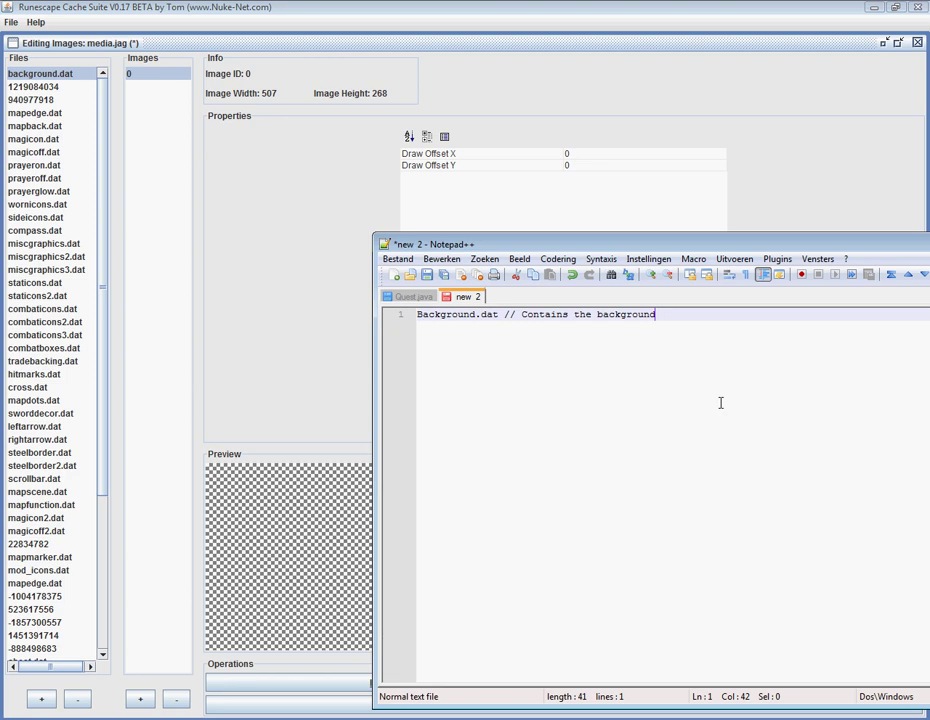
{"action": "key", "text": "Return"}
{"action": "key", "text": "Return"}
{"action": "type", "text": "Background,0"}
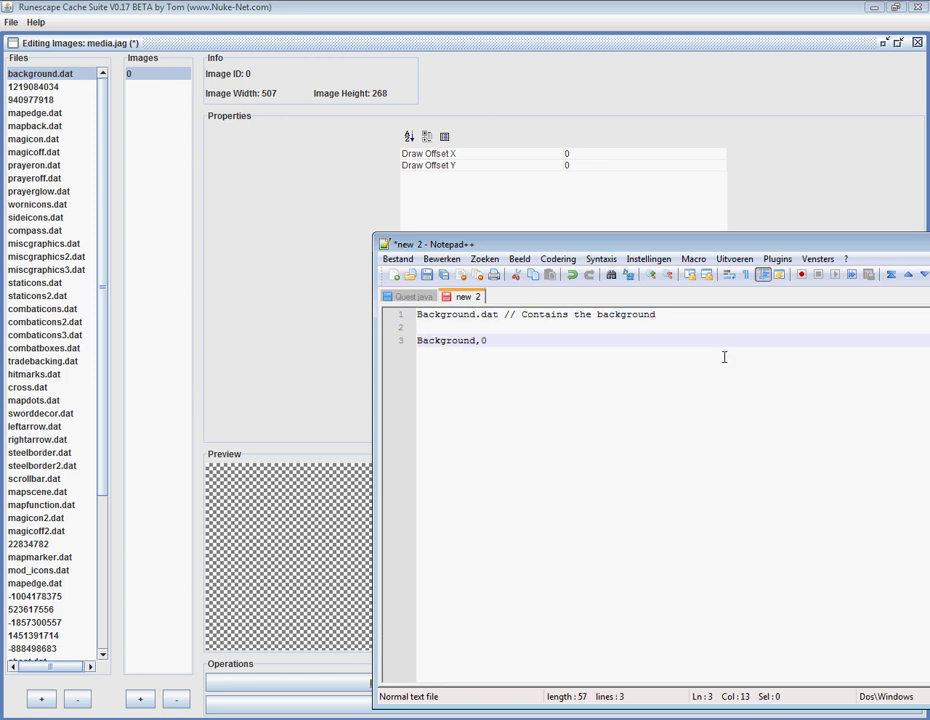
{"action": "left_click", "coordinate": [150, 75]}
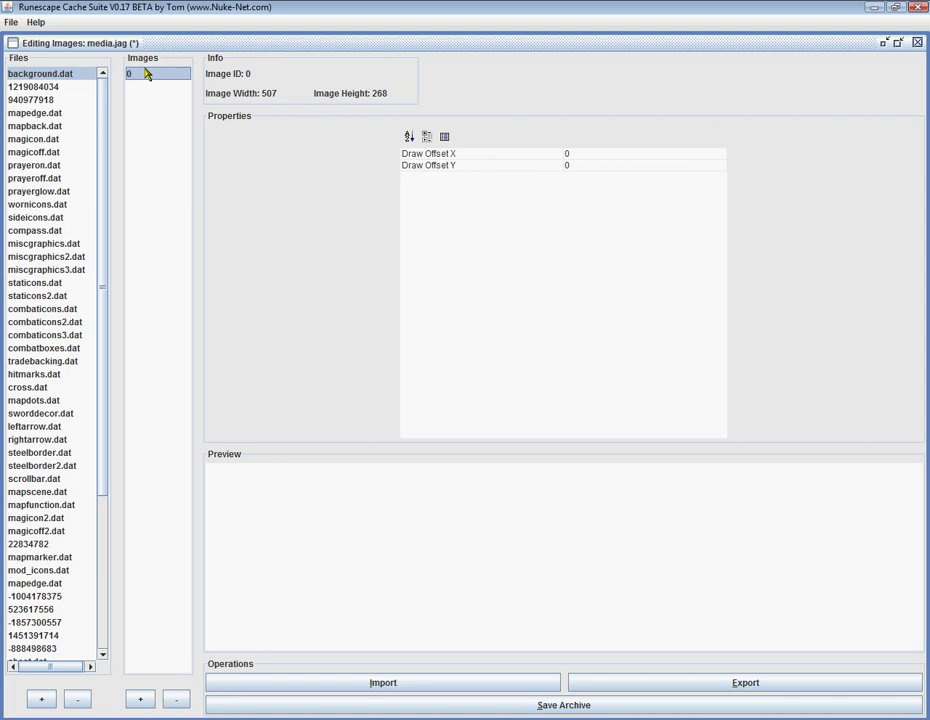
{"action": "left_click", "coordinate": [40, 86]}
{"action": "left_click", "coordinate": [40, 74]}
Step: Finish the note as 'Background,0 // The background' and recheck the background.dat preview
{"action": "key", "text": "alt+Tab"}
{"action": "type", "text": "// Th"}
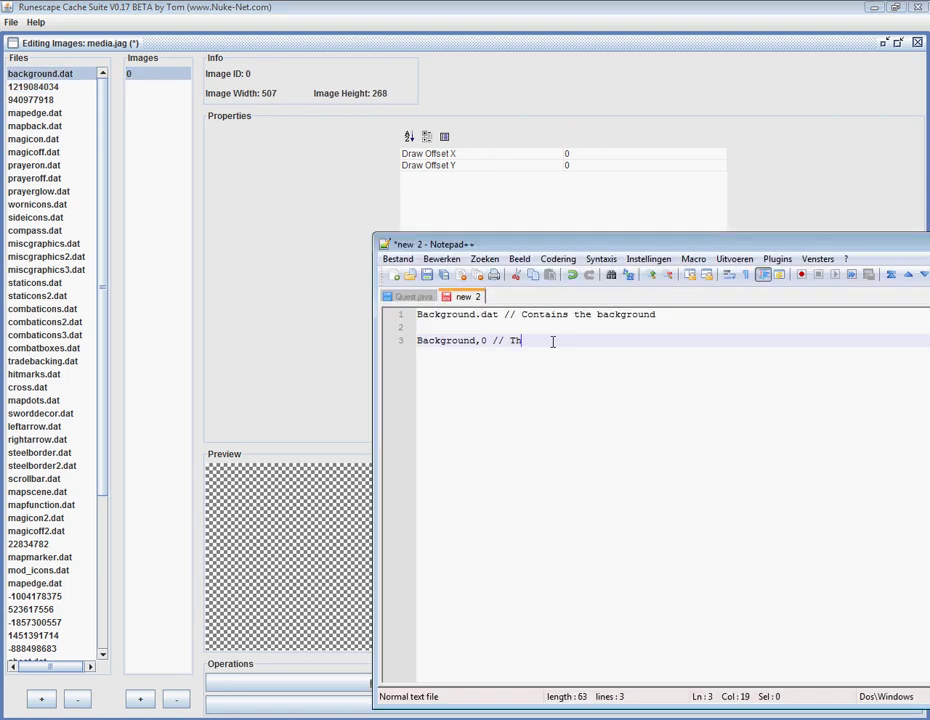
{"action": "type", "text": "e background"}
{"action": "key", "text": "Return"}
{"action": "key", "text": "Return"}
{"action": "key", "text": "alt+Tab"}
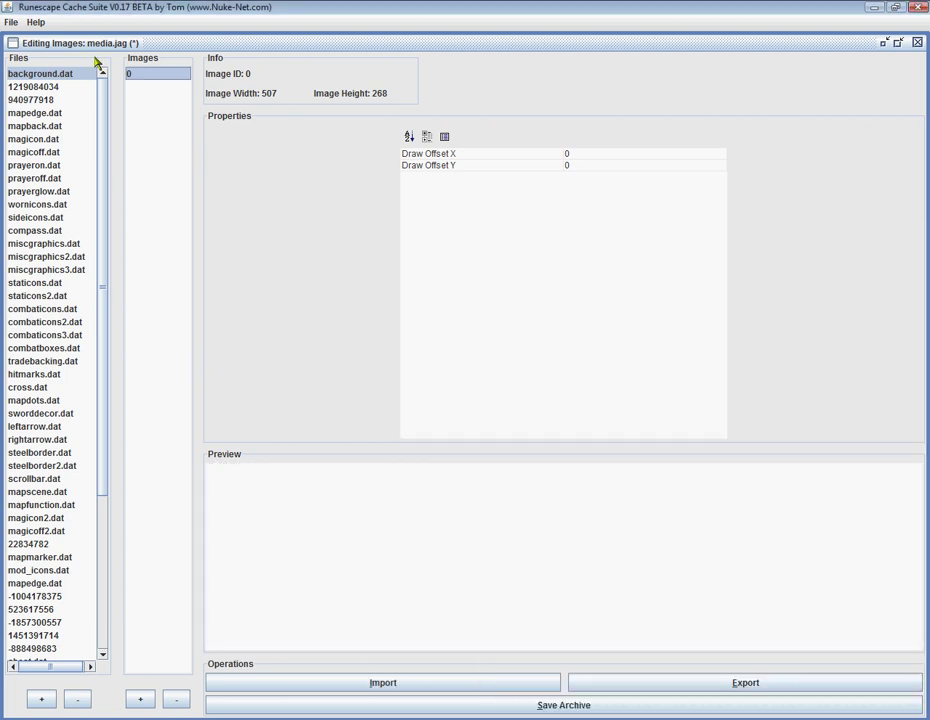
{"action": "left_click", "coordinate": [48, 86]}
{"action": "left_click", "coordinate": [62, 74]}
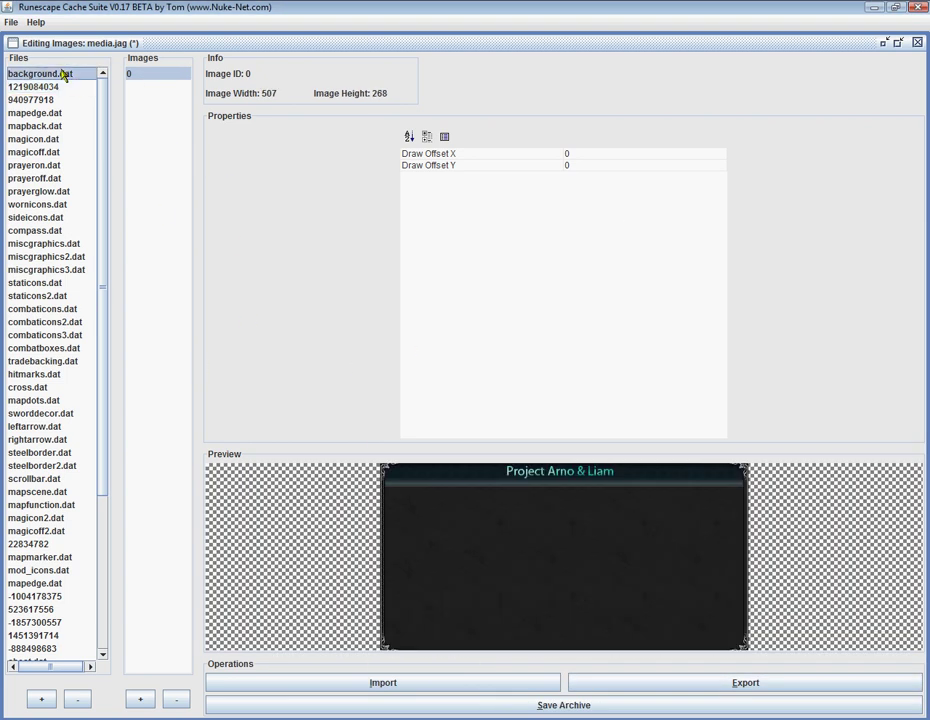
Step: Create an image group named 'interfacebutton' in the media archive
{"action": "left_click", "coordinate": [41, 699]}
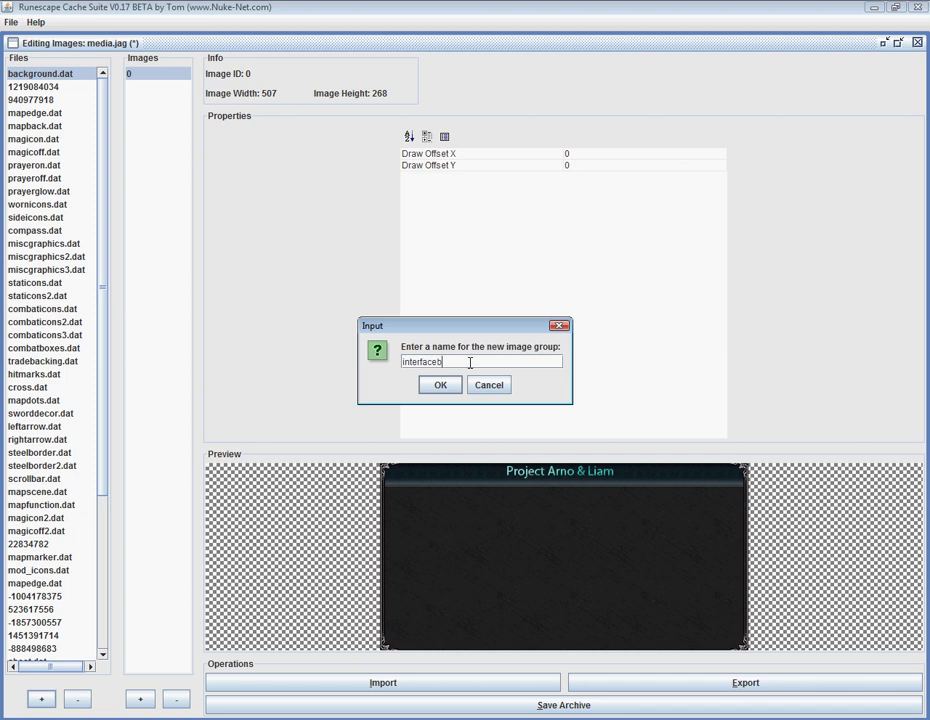
{"action": "type", "text": "interfacebutton"}
{"action": "key", "text": "Return"}
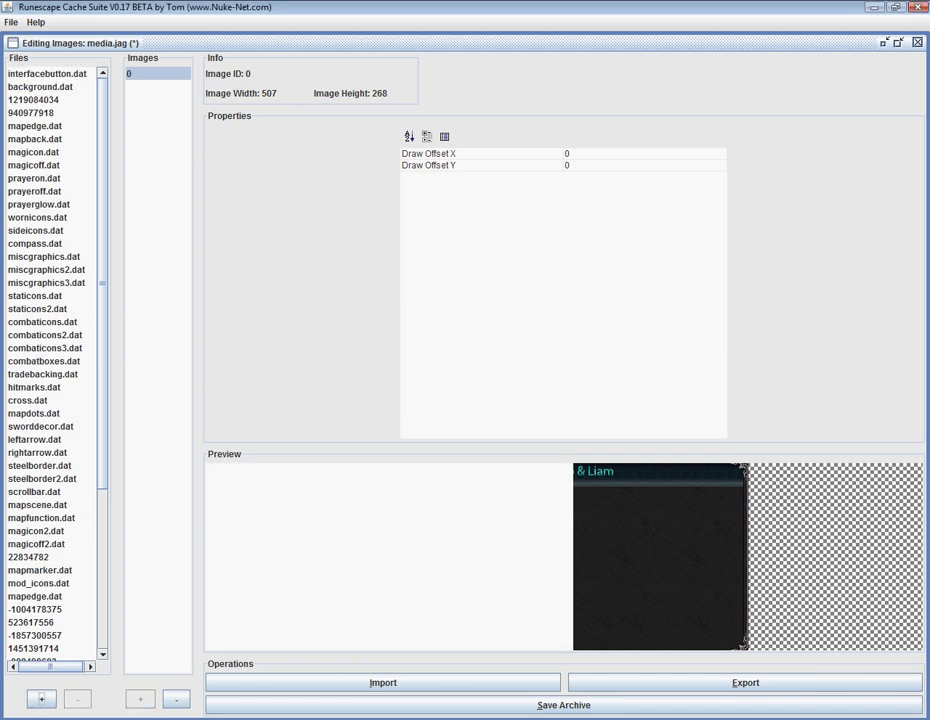
Step: Start an interfacebutton line in the Notepad++ notes, correcting a typo
{"action": "key", "text": "alt+Tab"}
{"action": "type", "text": "butto"}
{"action": "key", "text": "BackSpace"}
{"action": "key", "text": "BackSpace"}
Step: Write 'interfacebutton.dat // Contains (hovered) buttons' on line 5 of the notes
{"action": "type", "text": "int,errfacebutton"}
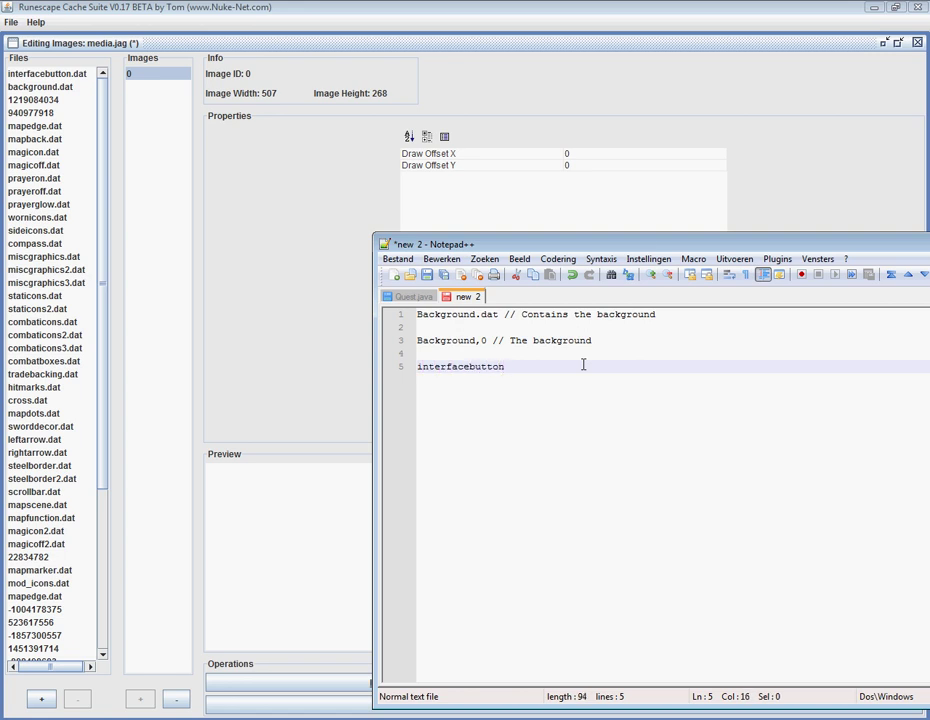
{"action": "type", "text": ".dat //CContains (hovered) buttons"}
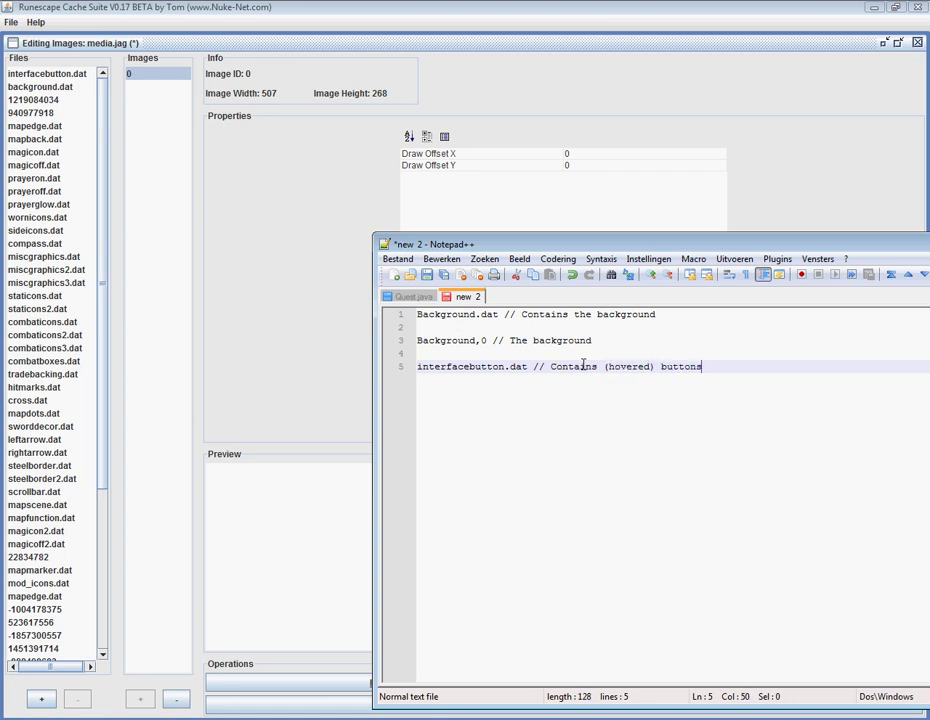
{"action": "key", "text": "Return"}
Step: Import Desktop > Buttons > BUTTON 0.png into interfacebutton.dat as image 0
{"action": "left_click", "coordinate": [50, 74]}
{"action": "left_click", "coordinate": [140, 699]}
{"action": "left_click", "coordinate": [549, 268]}
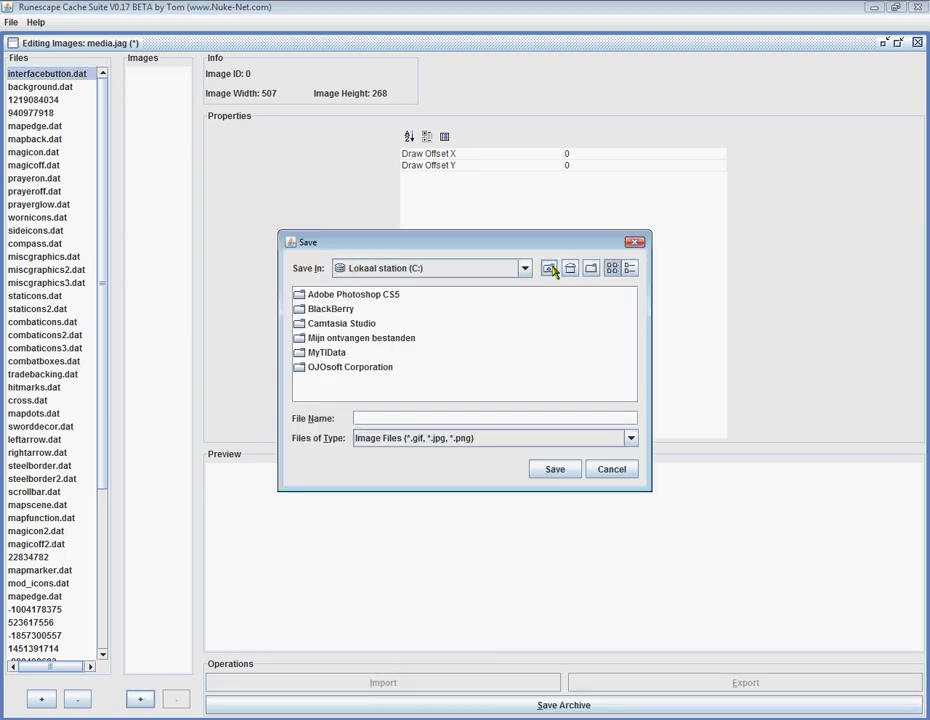
{"action": "left_click", "coordinate": [549, 268]}
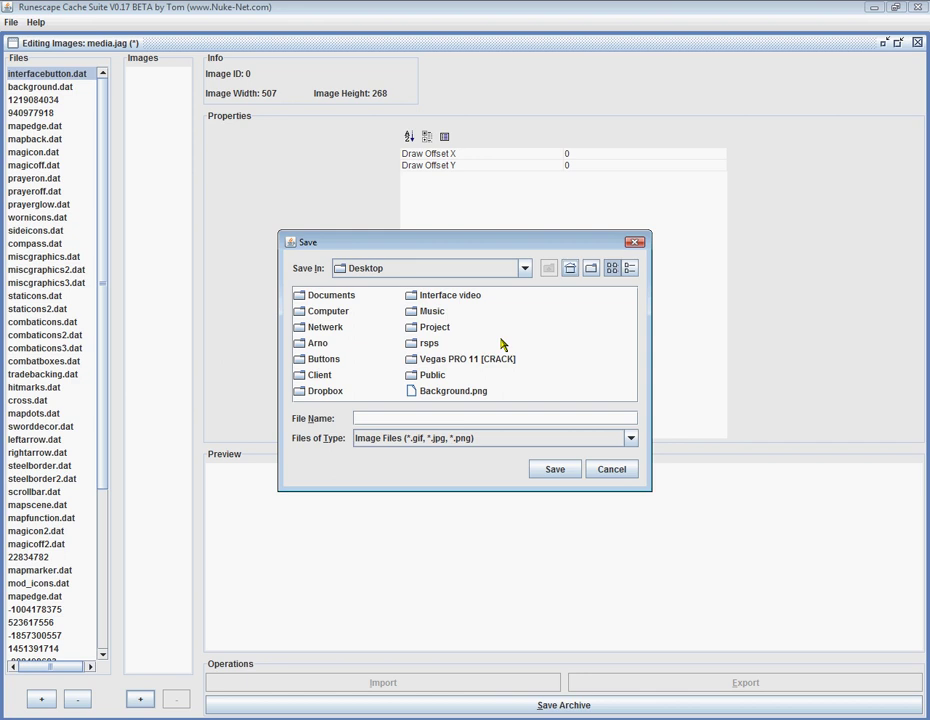
{"action": "double_click", "coordinate": [323, 358]}
{"action": "left_click", "coordinate": [328, 296]}
{"action": "left_click", "coordinate": [552, 468]}
{"action": "left_click", "coordinate": [466, 382]}
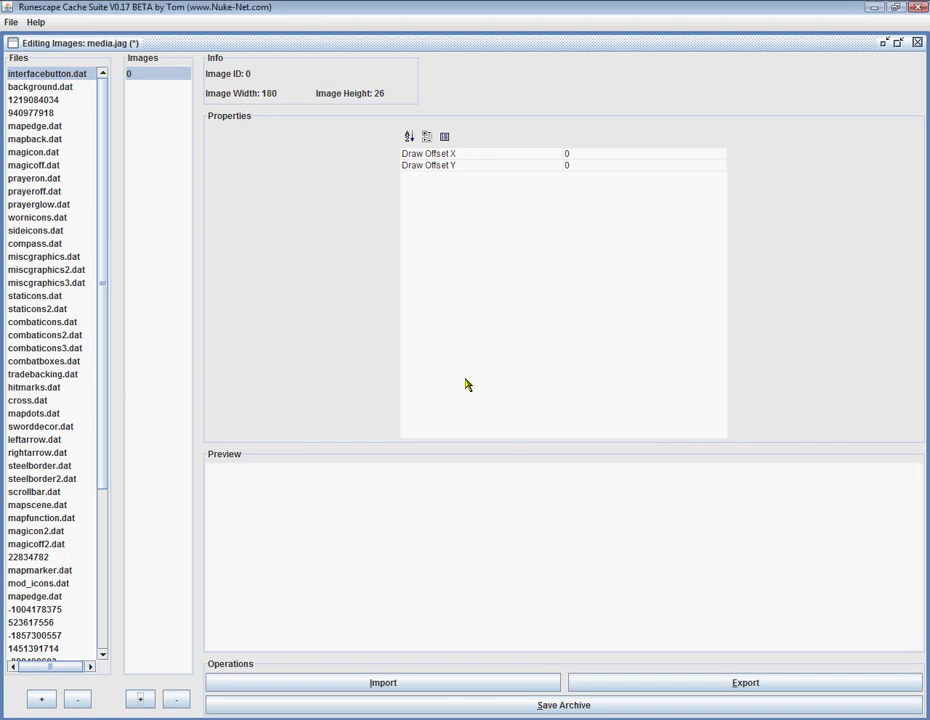
{"action": "left_click", "coordinate": [72, 89]}
{"action": "left_click", "coordinate": [55, 74]}
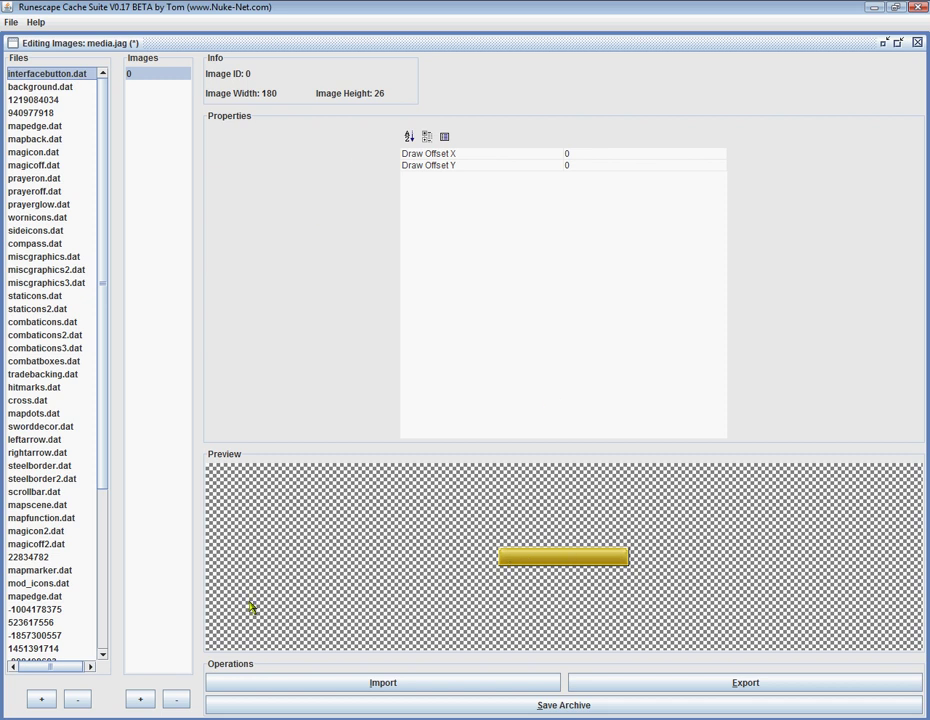
Step: Import BUTTON 1.png as image 1 and check both 180 × 26 button images
{"action": "left_click", "coordinate": [142, 700]}
{"action": "left_click", "coordinate": [546, 269]}
{"action": "left_click", "coordinate": [547, 269]}
{"action": "left_click", "coordinate": [549, 270]}
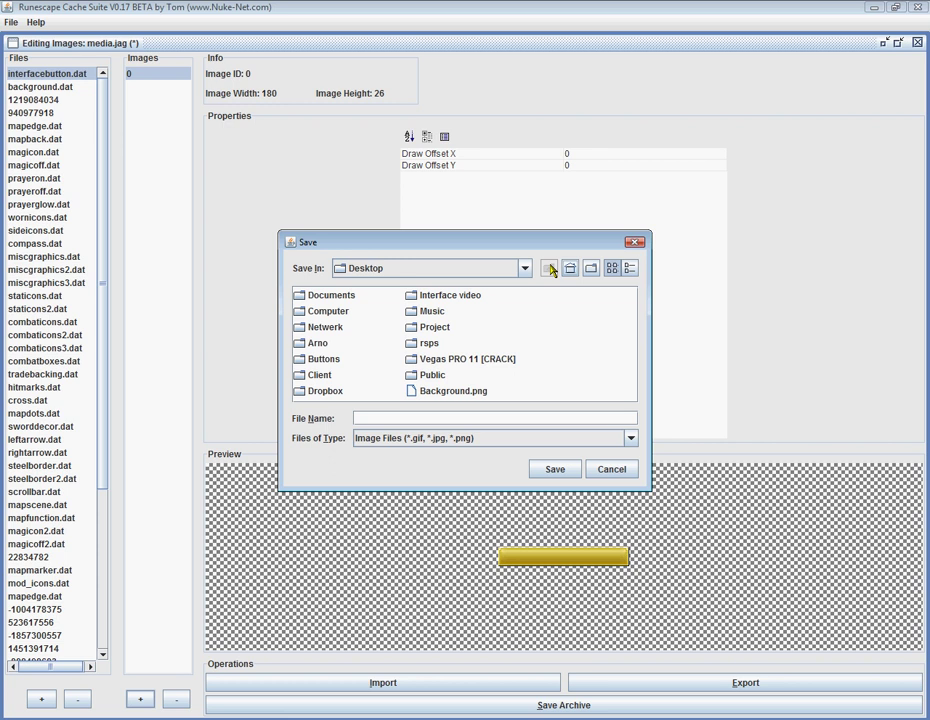
{"action": "double_click", "coordinate": [340, 359]}
{"action": "left_click", "coordinate": [345, 311]}
{"action": "left_click", "coordinate": [553, 469]}
{"action": "key", "text": "Return"}
{"action": "left_click", "coordinate": [174, 76]}
{"action": "left_click", "coordinate": [176, 89]}
{"action": "key", "text": "alt+Tab"}
Step: Add note lines 'interfacebutton,0 // unhovered' and 'interfacebutton,1 // hovered'
{"action": "left_click_drag", "start_coordinate": [733, 249], "coordinate": [926, 319]}
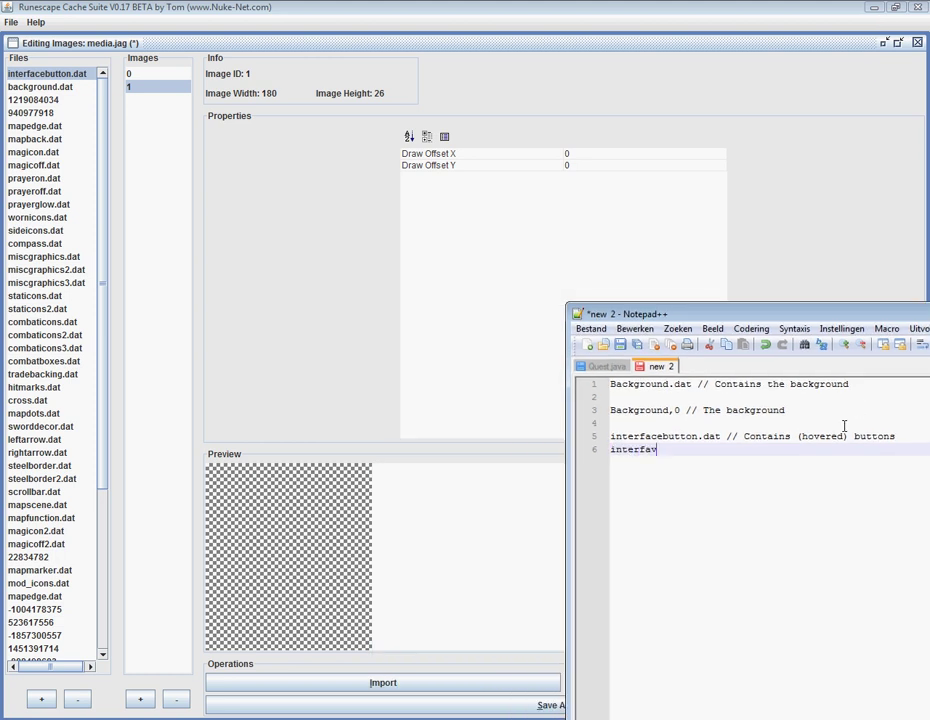
{"action": "type", "text": "cebutton,0 //unhovetred g"}
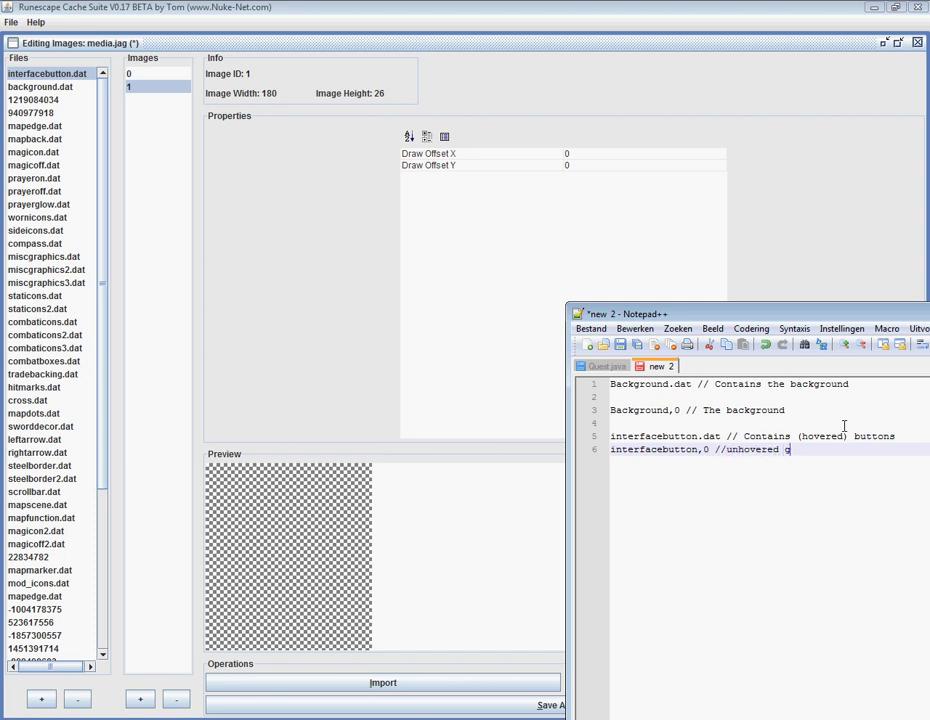
{"action": "type", "text": "on"}
{"action": "key", "text": "Return"}
{"action": "left_click_drag", "start_coordinate": [862, 449], "coordinate": [612, 449]}
{"action": "key", "text": "ctrl+c"}
{"action": "left_click", "coordinate": [671, 469]}
{"action": "key", "text": "ctrl+v"}
{"action": "double_click", "coordinate": [706, 463]}
{"action": "type", "text": "1"}
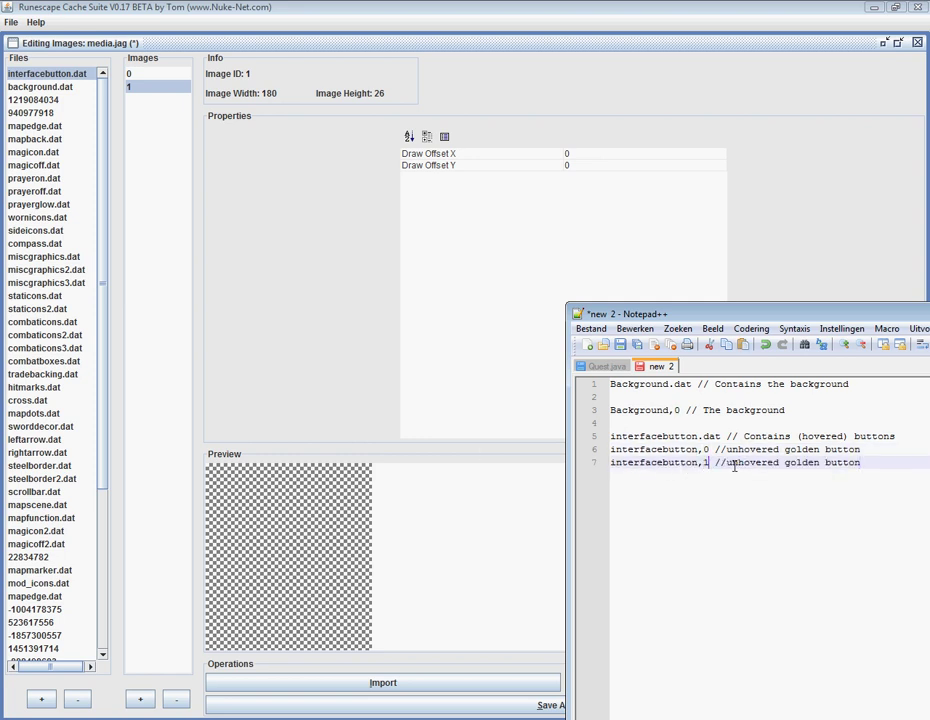
{"action": "left_click", "coordinate": [727, 462]}
{"action": "key", "text": "Delete"}
{"action": "key", "text": "Delete"}
{"action": "key", "text": "End"}
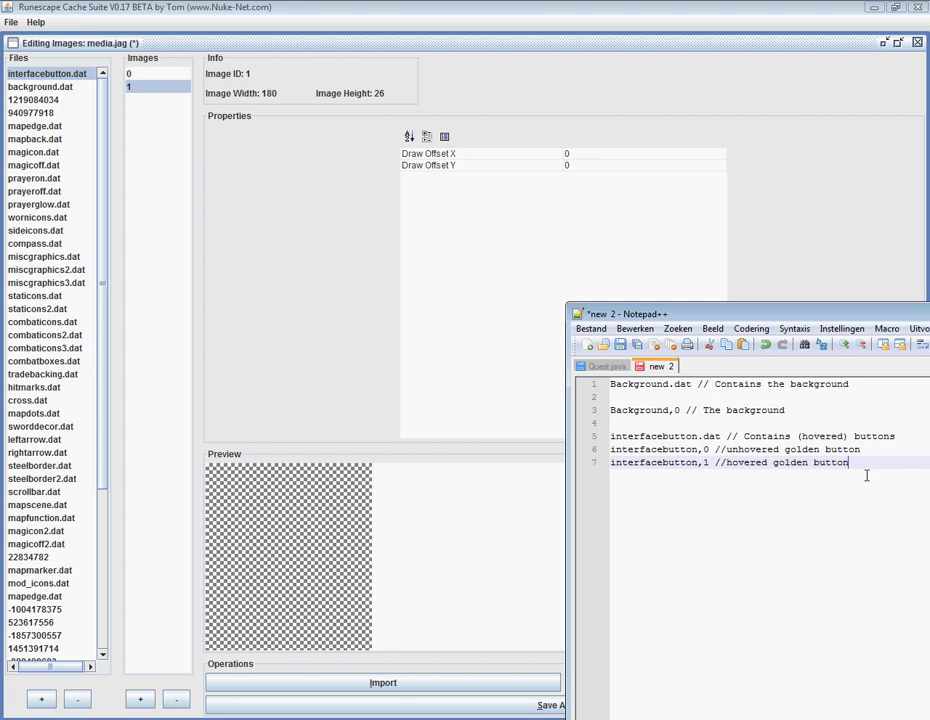
Step: Save the notes as interfacedata.txt on the Desktop and minimise Notepad++
{"action": "left_click_drag", "start_coordinate": [602, 314], "coordinate": [356, 226]}
{"action": "left_click", "coordinate": [344, 240]}
{"action": "left_click", "coordinate": [470, 241]}
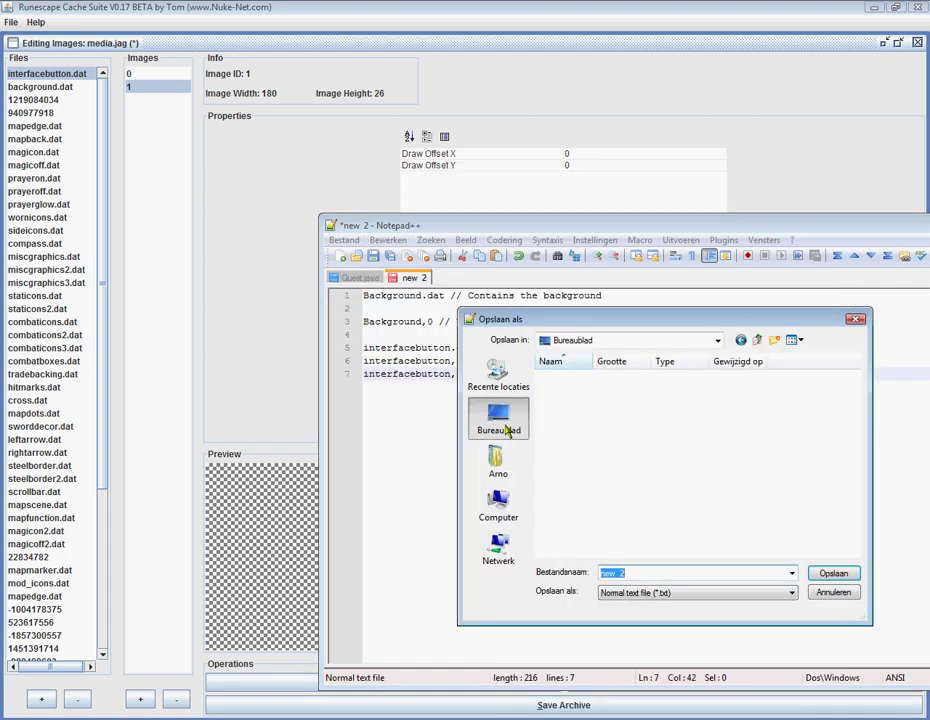
{"action": "type", "text": "interfacedata"}
{"action": "key", "text": "Return"}
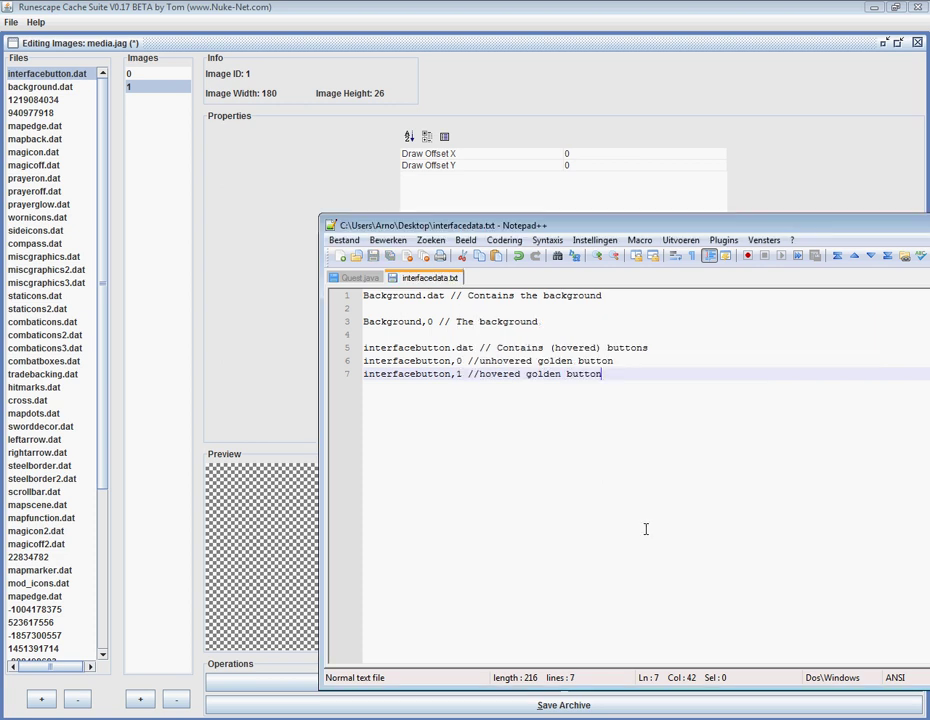
{"action": "left_click_drag", "start_coordinate": [743, 224], "coordinate": [484, 210]}
{"action": "left_click", "coordinate": [704, 212]}
Step: Compare the background.dat and interfacebutton.dat previews to verify the imported images
{"action": "left_click", "coordinate": [56, 87]}
{"action": "left_click", "coordinate": [60, 74]}
{"action": "left_click", "coordinate": [66, 87]}
{"action": "left_click", "coordinate": [92, 74]}
{"action": "left_click", "coordinate": [152, 87]}
{"action": "left_click", "coordinate": [58, 88]}
{"action": "left_click", "coordinate": [58, 88]}
{"action": "left_click", "coordinate": [60, 74]}
{"action": "left_click", "coordinate": [64, 88]}
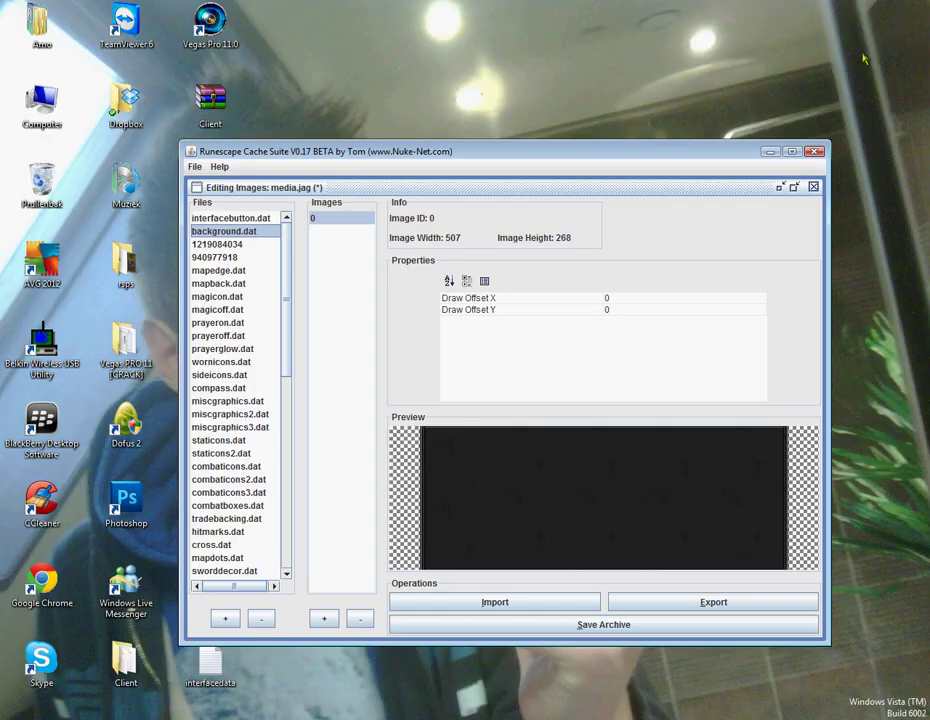
{"action": "left_click", "coordinate": [255, 220]}
{"action": "left_click", "coordinate": [256, 231]}
{"action": "left_click", "coordinate": [250, 219]}
{"action": "left_click", "coordinate": [247, 231]}
{"action": "left_click", "coordinate": [241, 218]}
{"action": "left_click", "coordinate": [245, 231]}
{"action": "left_click", "coordinate": [243, 219]}
{"action": "left_click", "coordinate": [243, 231]}
{"action": "left_click", "coordinate": [247, 219]}
{"action": "left_click", "coordinate": [248, 231]}
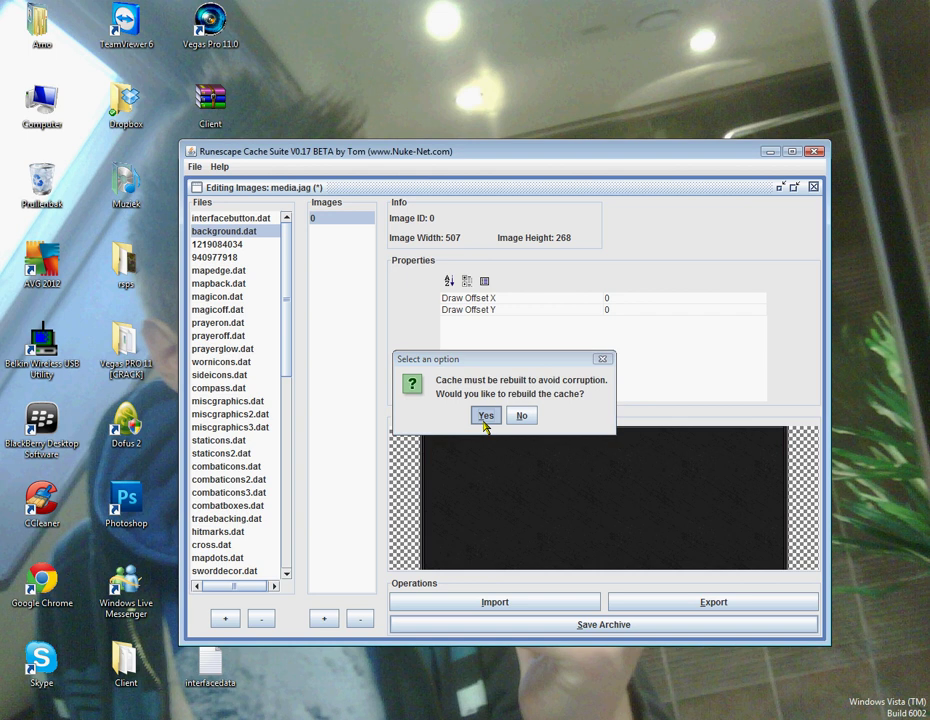
Step: Confirm rebuilding the cache with the saved media.jag, then close Cache Suite
{"action": "left_click", "coordinate": [485, 415]}
{"action": "left_click", "coordinate": [503, 414]}
{"action": "left_click", "coordinate": [815, 151]}
{"action": "left_click", "coordinate": [300, 718]}
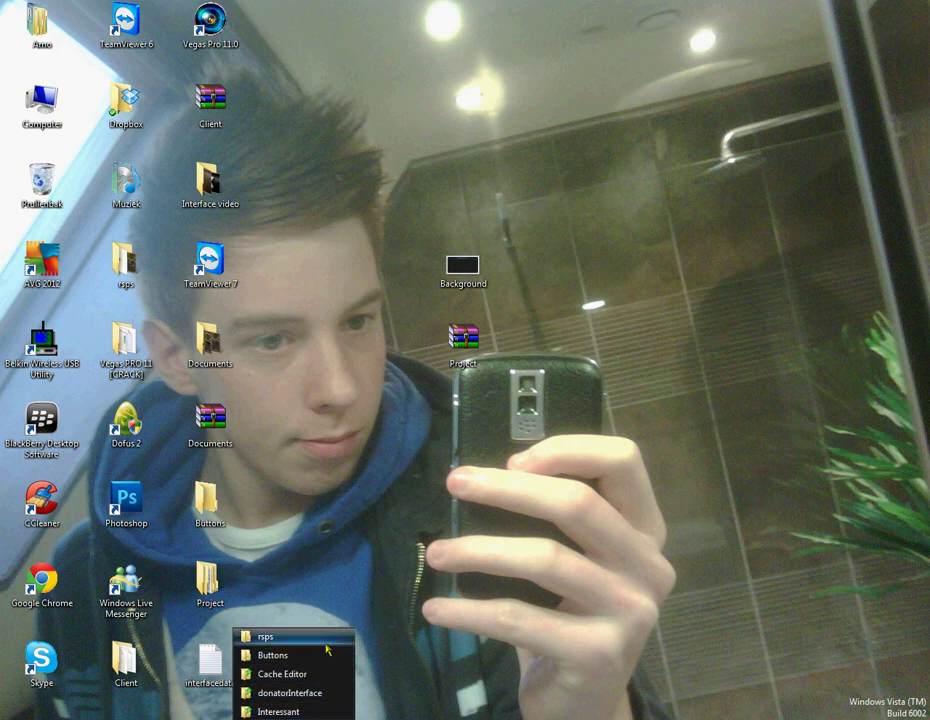
Step: From the INTERFACE folder, open Interface maker and launch the RuneScape Interface Editor executable
{"action": "left_click", "coordinate": [300, 693]}
{"action": "key", "text": "BackSpace"}
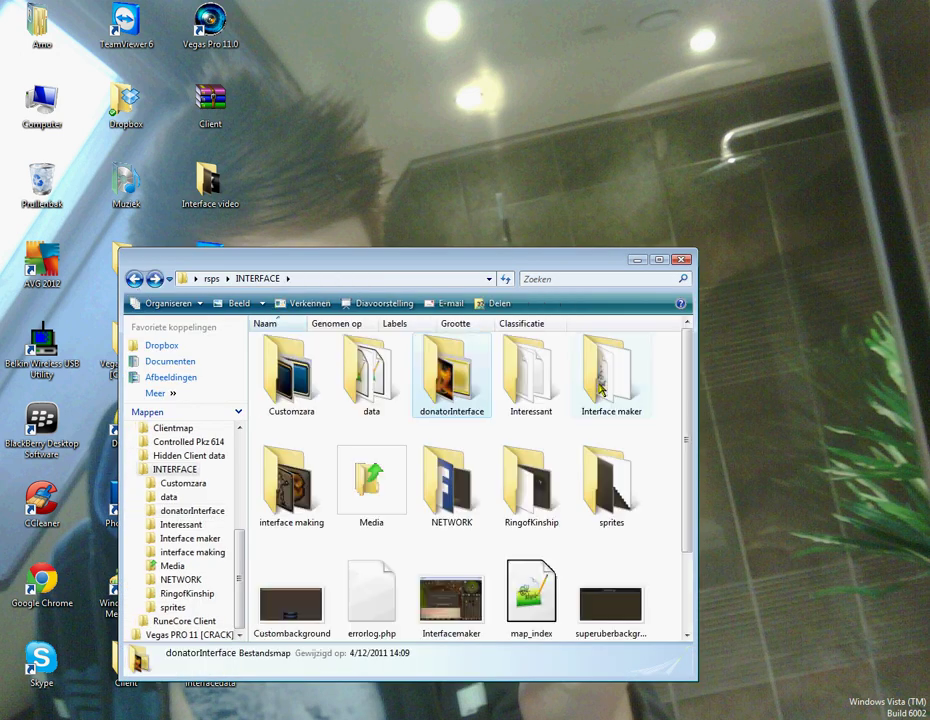
{"action": "double_click", "coordinate": [604, 377]}
{"action": "left_click_drag", "start_coordinate": [560, 258], "coordinate": [725, 150]}
{"action": "double_click", "coordinate": [538, 248]}
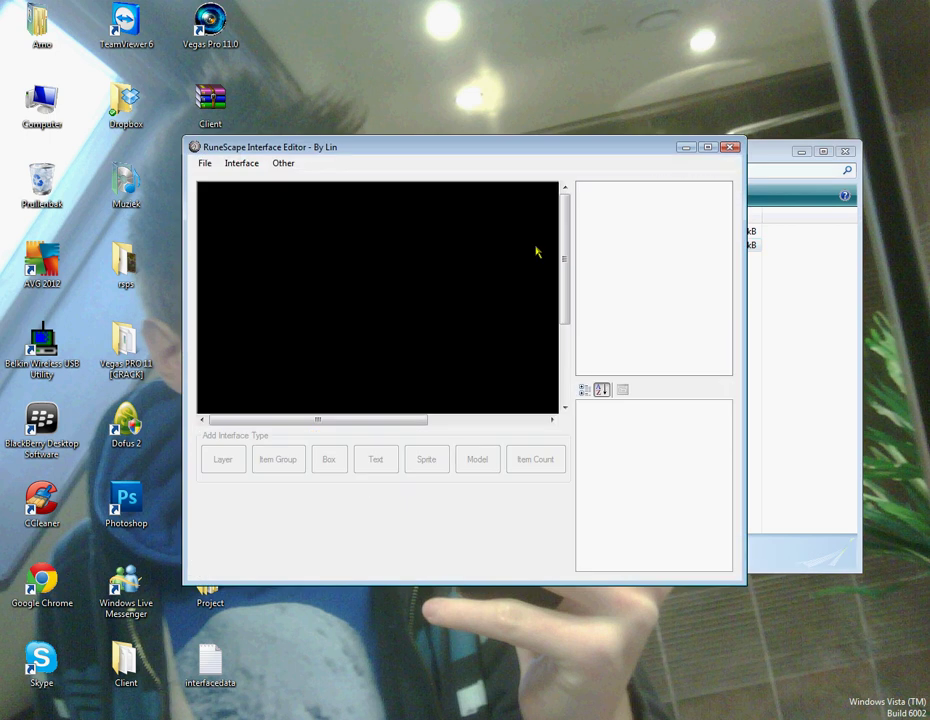
Step: Reposition the RuneScape Interface Editor window and maximise it
{"action": "left_click_drag", "start_coordinate": [480, 145], "coordinate": [542, 248]}
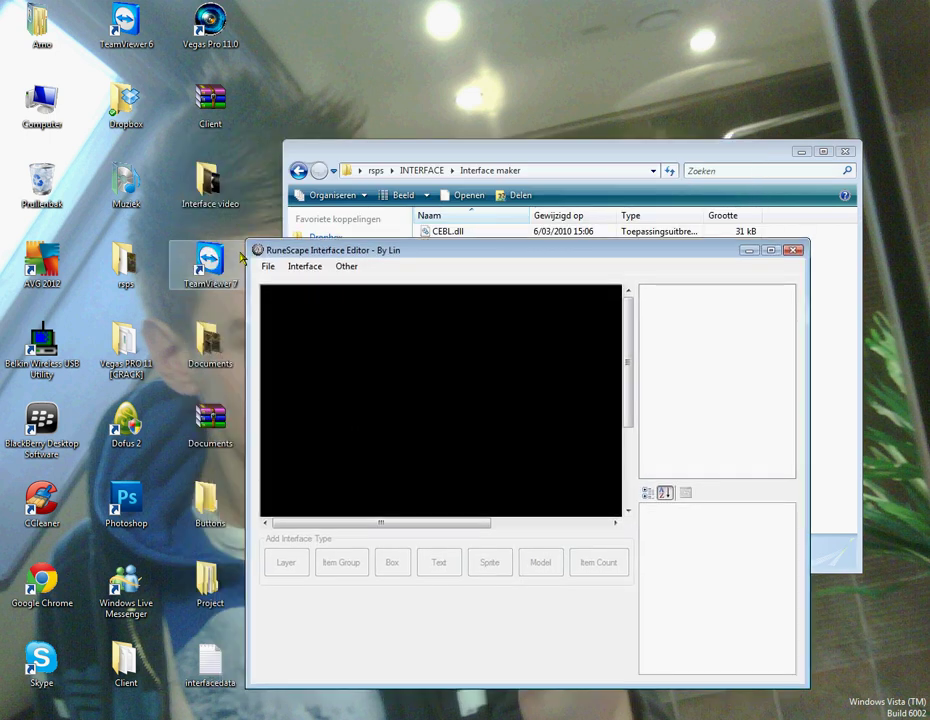
{"action": "left_click_drag", "start_coordinate": [279, 250], "coordinate": [296, 253]}
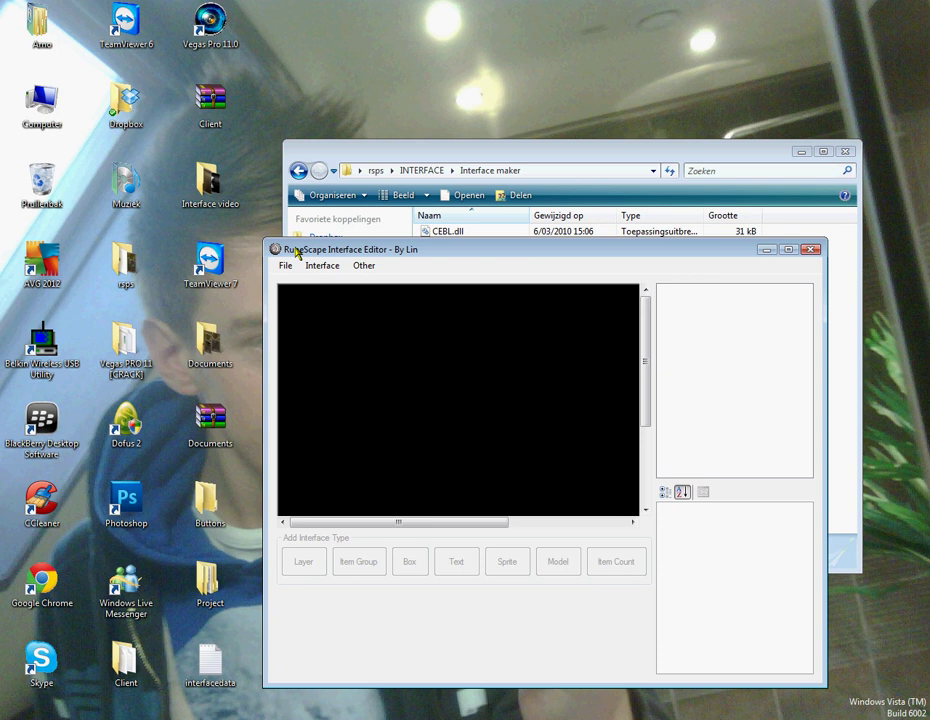
{"action": "left_click", "coordinate": [322, 265]}
{"action": "left_click", "coordinate": [440, 249]}
{"action": "left_click_drag", "start_coordinate": [440, 249], "coordinate": [421, 228]}
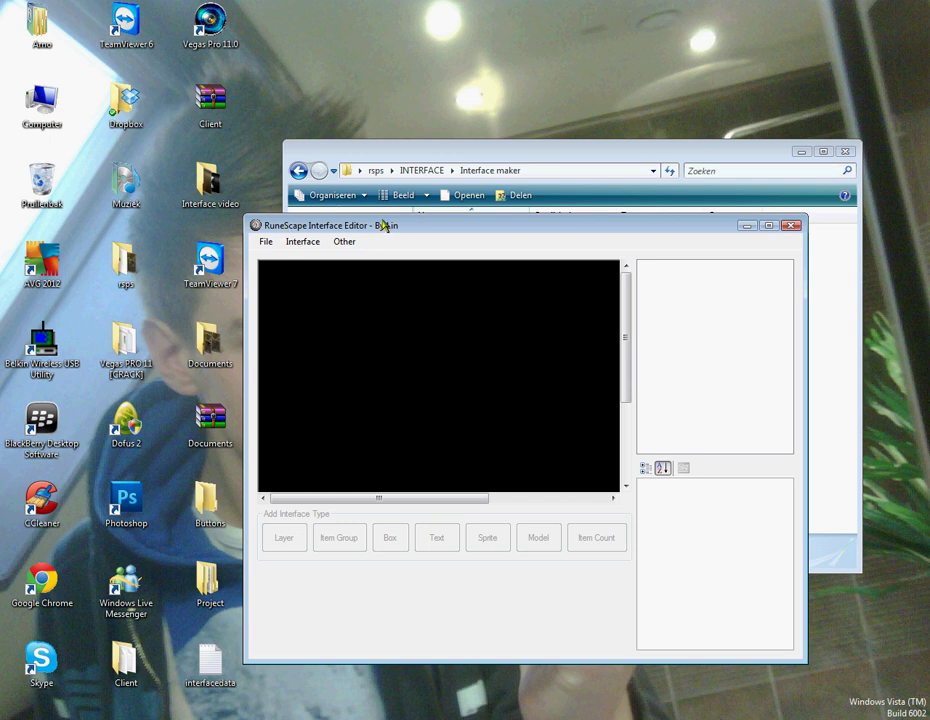
{"action": "left_click_drag", "start_coordinate": [384, 224], "coordinate": [365, 228]}
{"action": "double_click", "coordinate": [426, 224]}
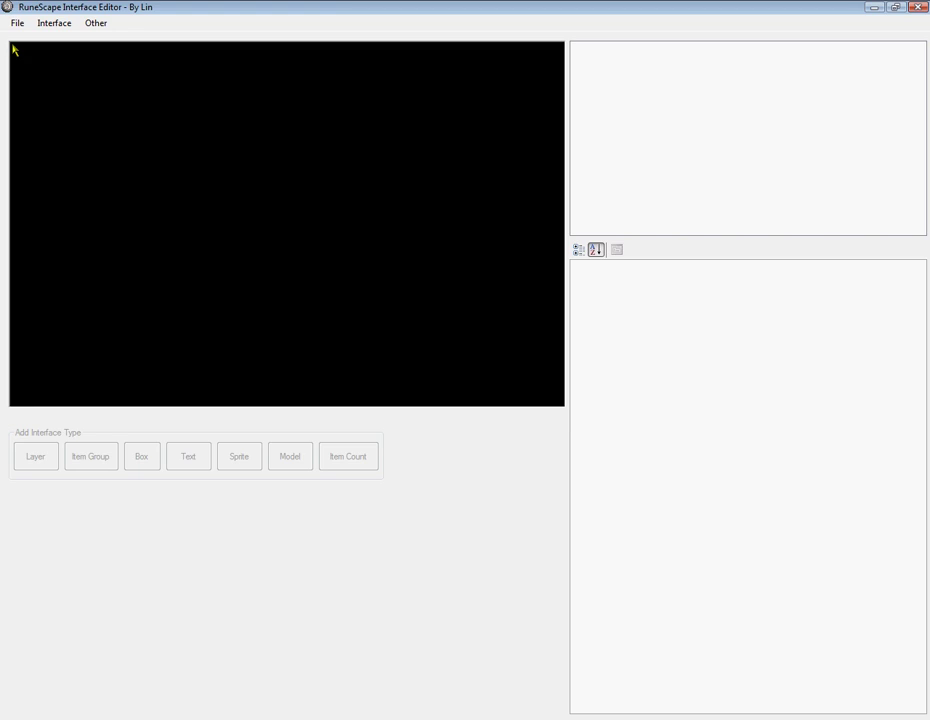
Step: Load Project > Project Insanity > Client > Cache as the game cache and dismiss the missing sprites warning
{"action": "left_click", "coordinate": [17, 22]}
{"action": "left_click", "coordinate": [122, 5]}
{"action": "left_click", "coordinate": [24, 21]}
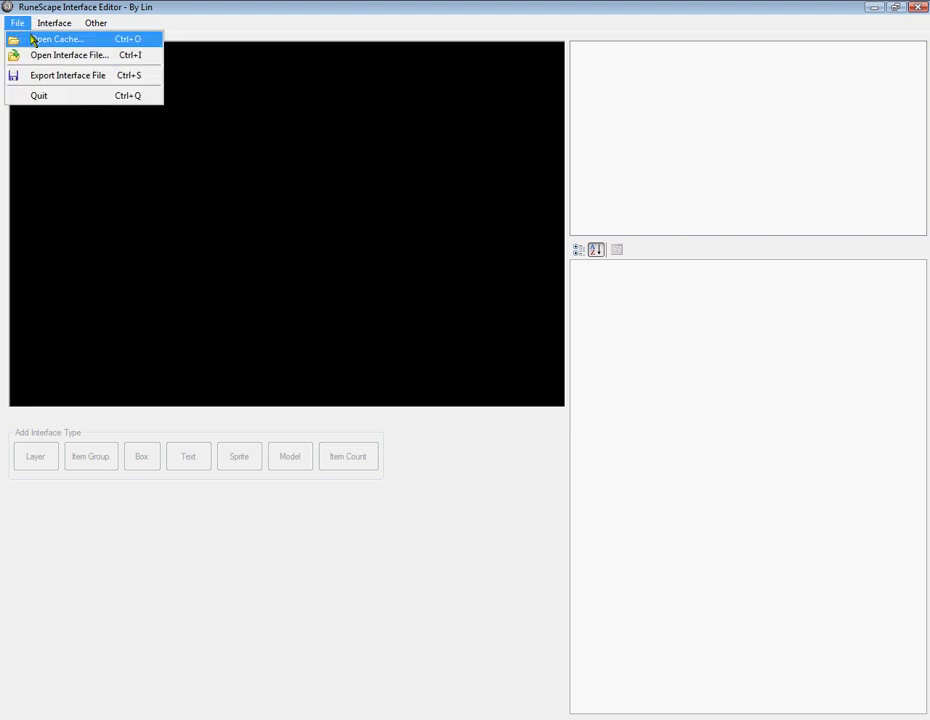
{"action": "left_click", "coordinate": [33, 40]}
{"action": "left_click_drag", "start_coordinate": [631, 336], "coordinate": [631, 392]}
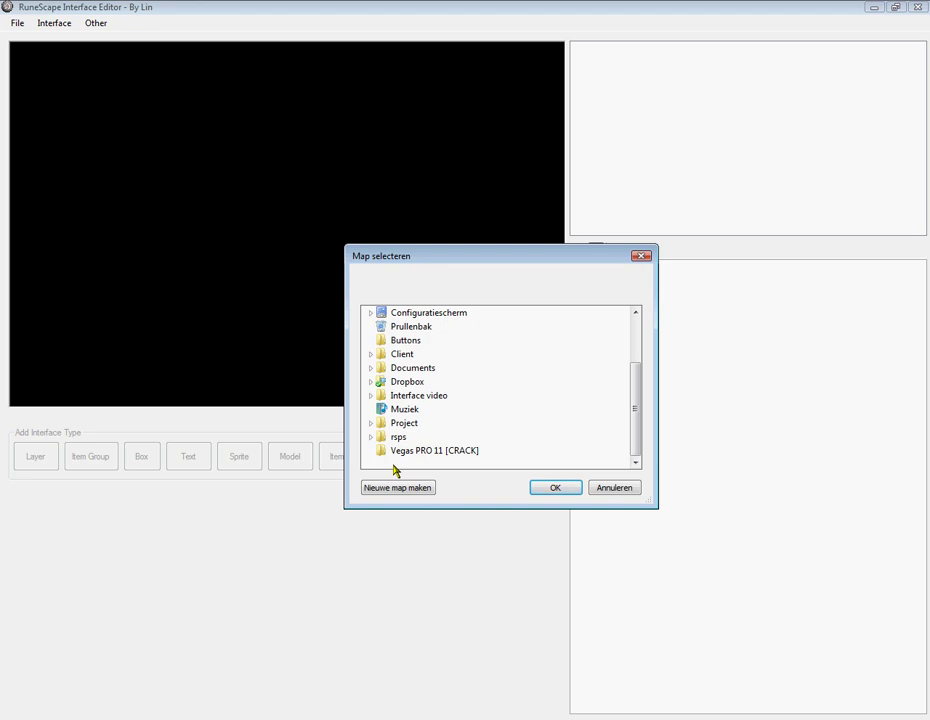
{"action": "key", "text": "alt+Tab"}
{"action": "left_click", "coordinate": [711, 209]}
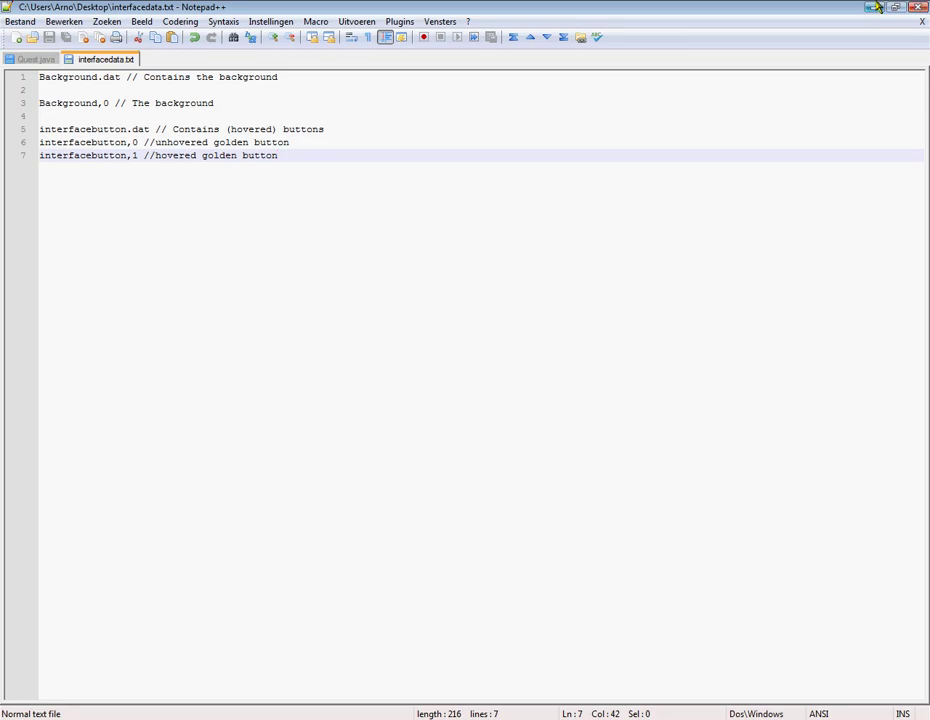
{"action": "left_click", "coordinate": [874, 7]}
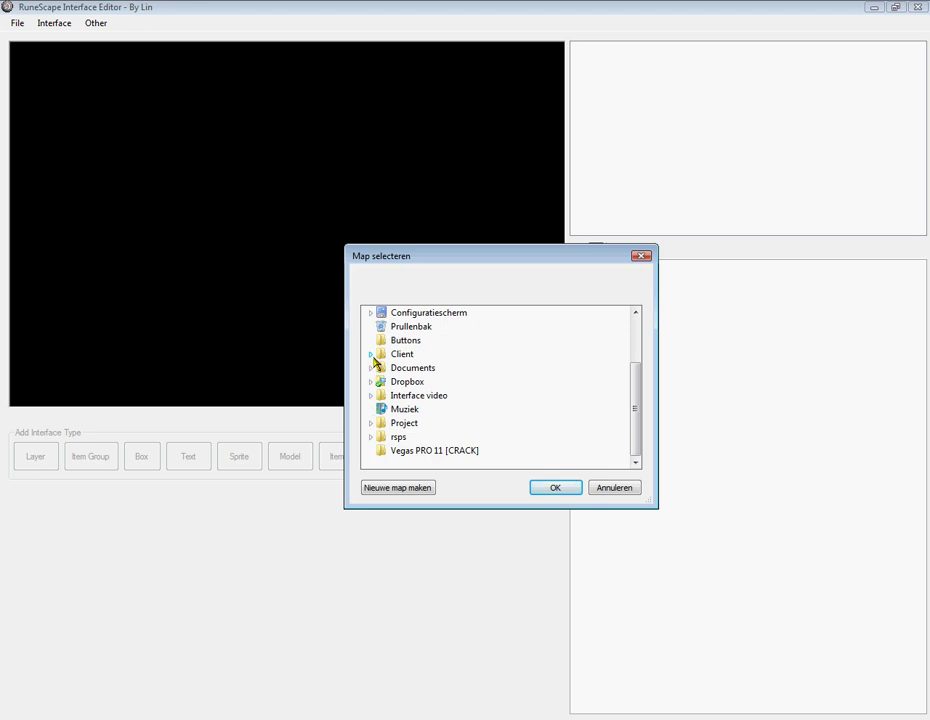
{"action": "left_click", "coordinate": [371, 423]}
{"action": "left_click", "coordinate": [393, 446]}
{"action": "double_click", "coordinate": [432, 423]}
{"action": "left_click", "coordinate": [556, 488]}
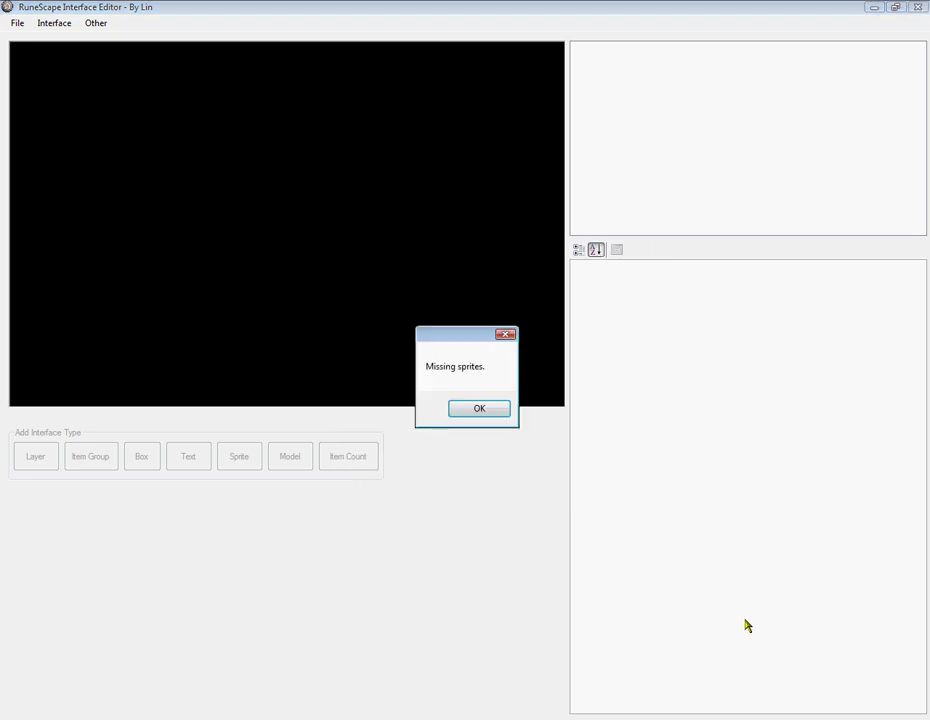
{"action": "left_click", "coordinate": [502, 414]}
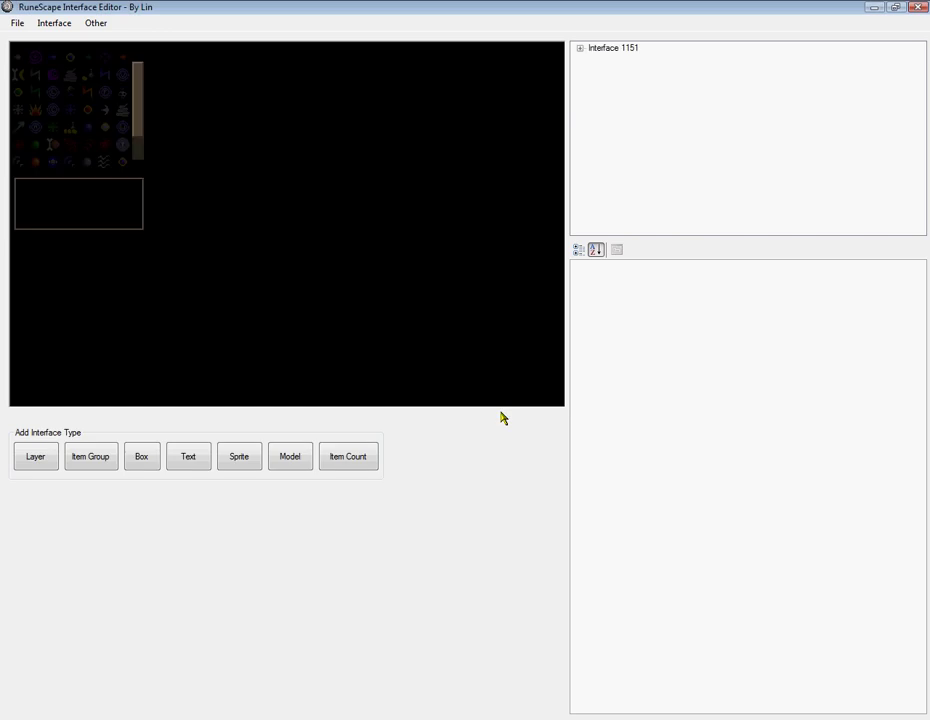
Step: Create a new interface, Interface 18786, and arrange the interfacedata notes beside the editor
{"action": "left_click", "coordinate": [46, 27]}
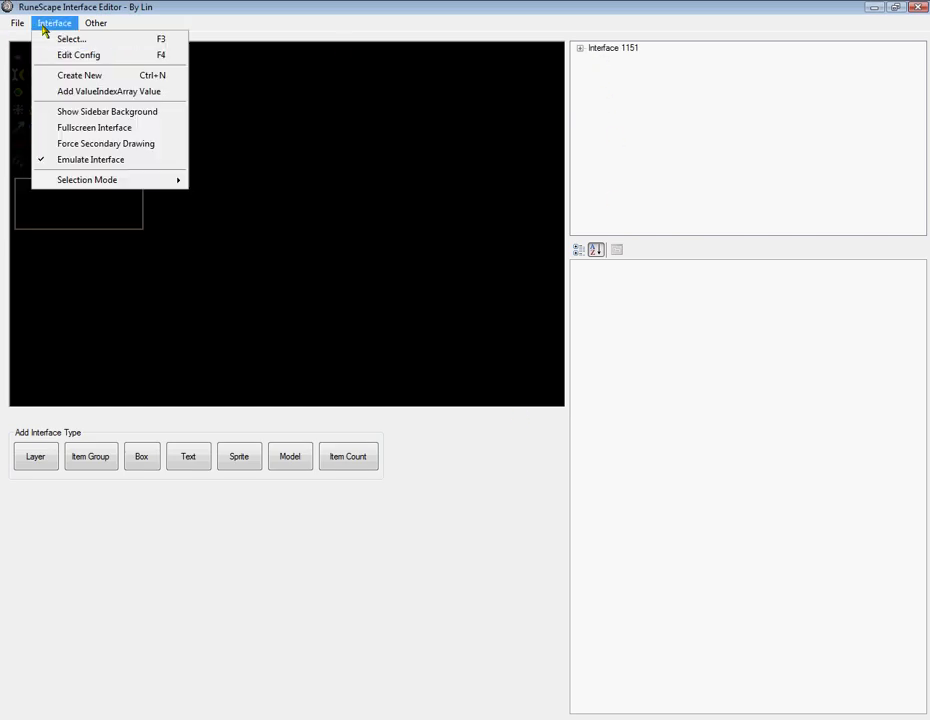
{"action": "left_click", "coordinate": [72, 79]}
{"action": "left_click", "coordinate": [630, 48]}
{"action": "key", "text": "alt+Tab"}
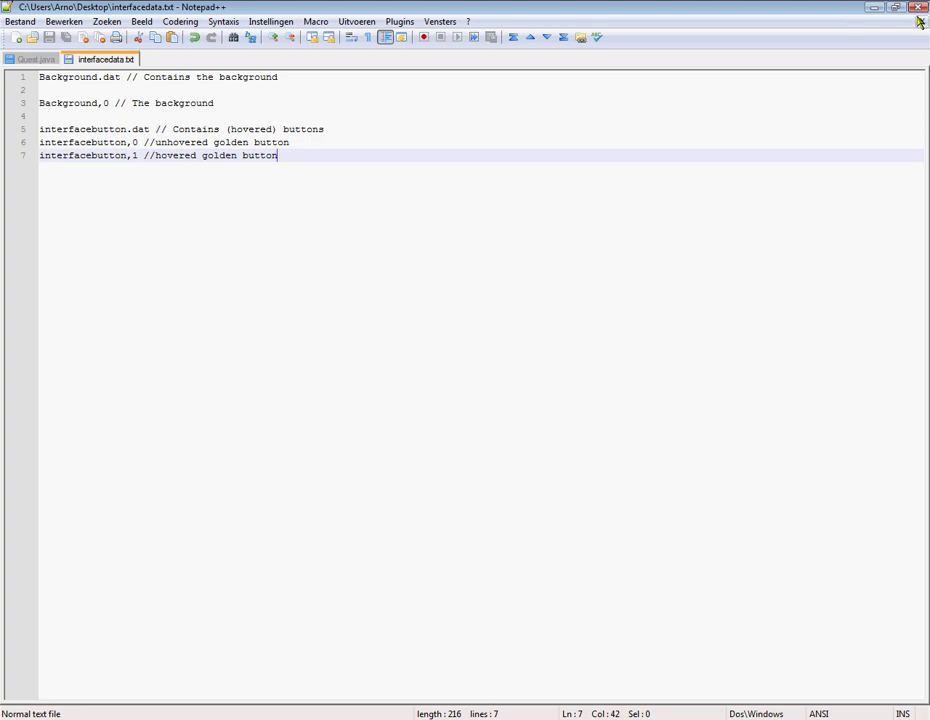
{"action": "left_click", "coordinate": [895, 7]}
{"action": "left_click_drag", "start_coordinate": [641, 201], "coordinate": [774, 163]}
{"action": "left_click", "coordinate": [632, 47]}
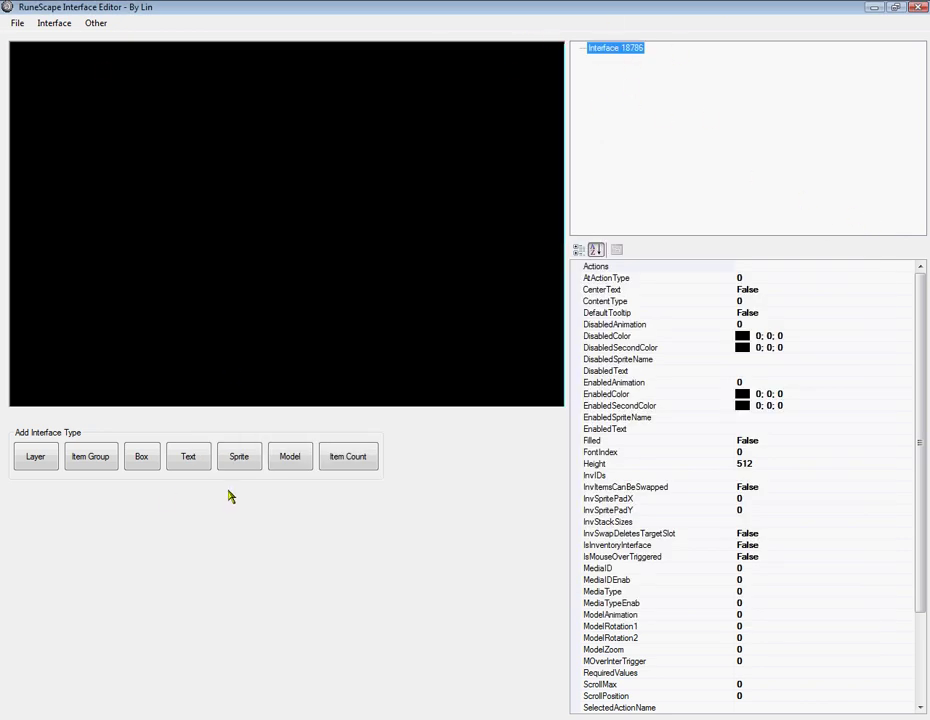
Step: Add trial text, sprite and model elements to Interface 18786
{"action": "left_click", "coordinate": [195, 460]}
{"action": "left_click", "coordinate": [195, 460]}
{"action": "left_click", "coordinate": [240, 456]}
{"action": "left_click", "coordinate": [240, 456]}
{"action": "left_click", "coordinate": [290, 456]}
{"action": "left_click", "coordinate": [240, 456]}
Step: Delete Sprite-18792, Text-18787 and the next trial element from the tree
{"action": "key", "text": "Delete"}
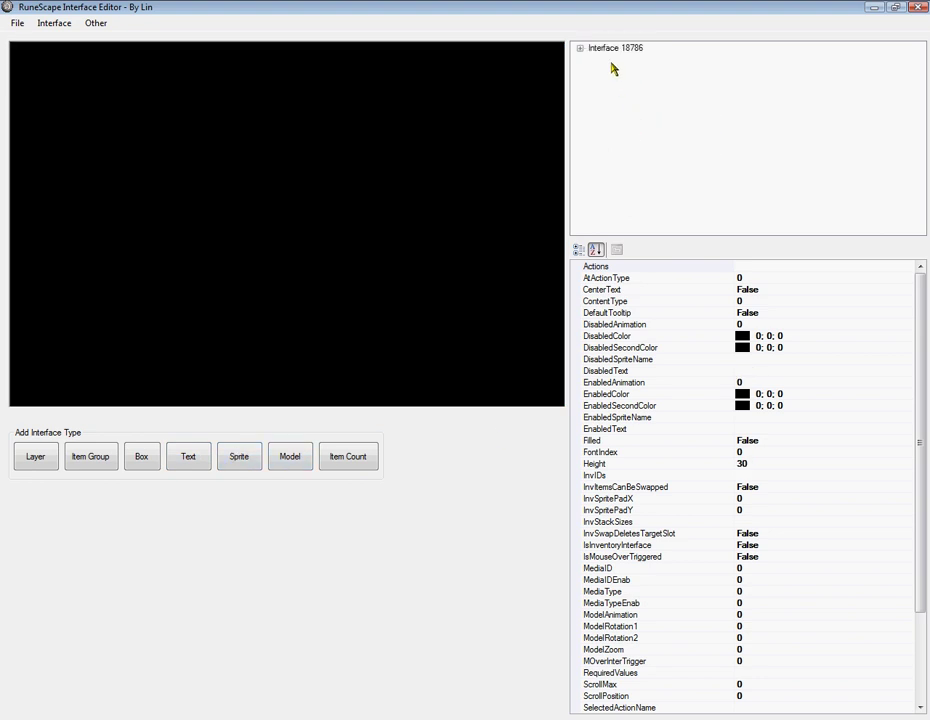
{"action": "left_click", "coordinate": [617, 58]}
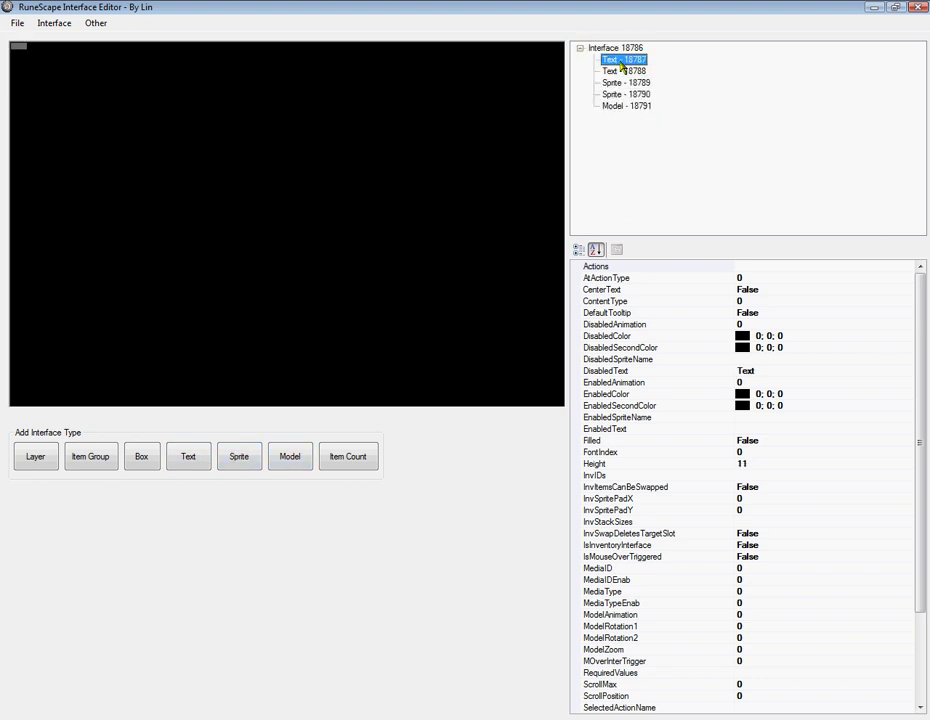
{"action": "key", "text": "Delete"}
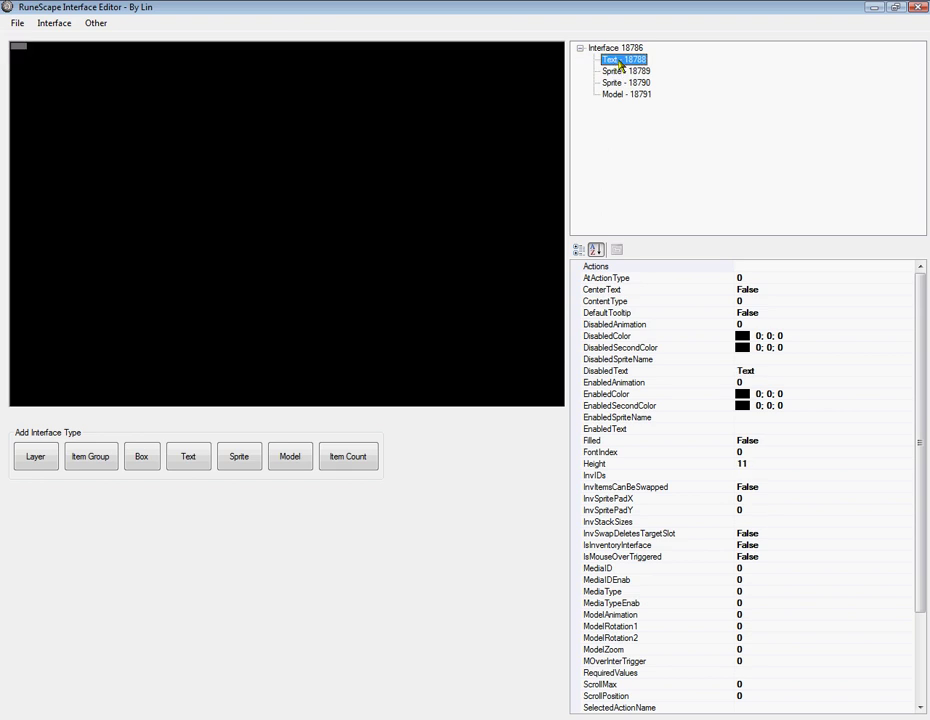
{"action": "left_click", "coordinate": [580, 48]}
{"action": "left_click", "coordinate": [614, 58]}
{"action": "right_click", "coordinate": [648, 58]}
{"action": "left_click", "coordinate": [685, 68]}
Step: Delete Sprite-18790 and Model-18791 so Interface 18786 is empty
{"action": "left_click", "coordinate": [577, 50]}
{"action": "left_click", "coordinate": [625, 60]}
{"action": "key", "text": "Delete"}
{"action": "left_click", "coordinate": [579, 48]}
{"action": "left_click", "coordinate": [626, 60]}
{"action": "key", "text": "Delete"}
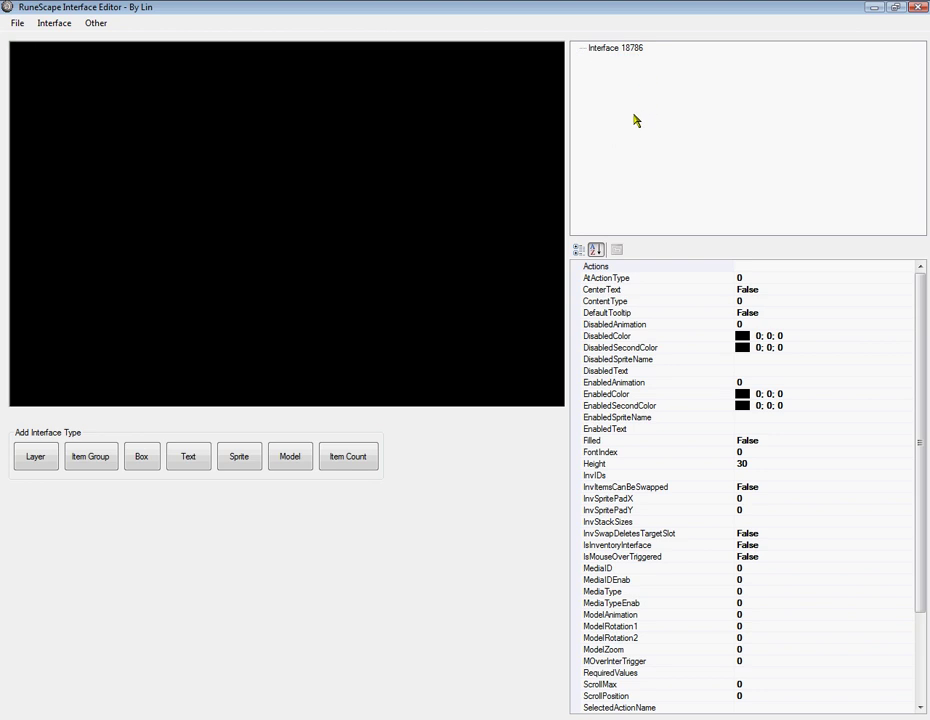
Step: Add the line 'INTERFACE FOR YOUTUBE = 18786' plus blank lines to the notes, then minimise Notepad++
{"action": "key", "text": "alt+Tab"}
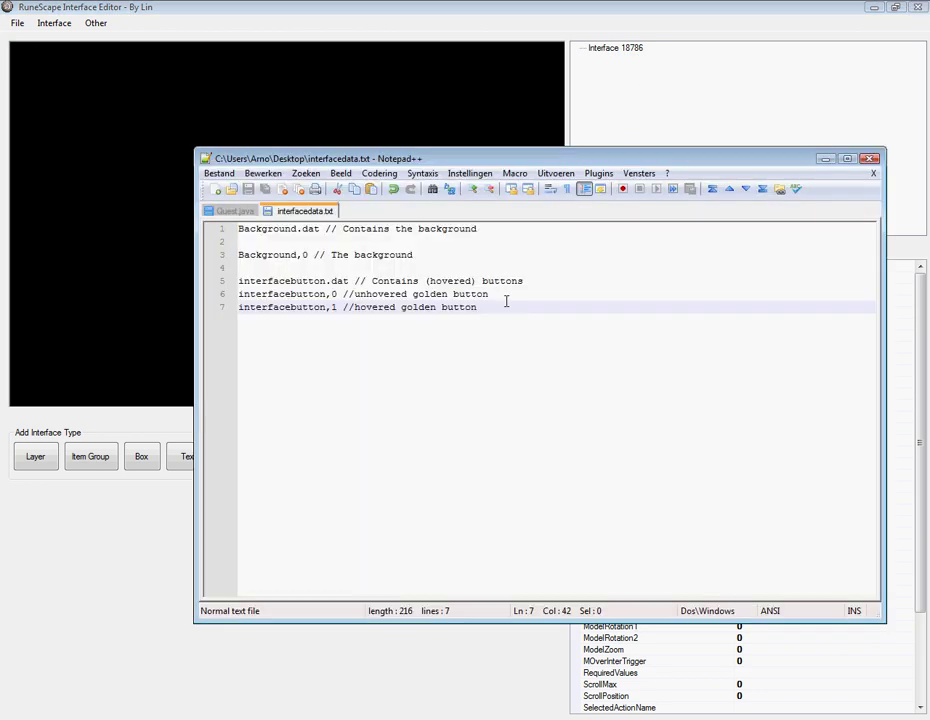
{"action": "key", "text": "Return"}
{"action": "key", "text": "Return"}
{"action": "type", "text": "INTERFACE"}
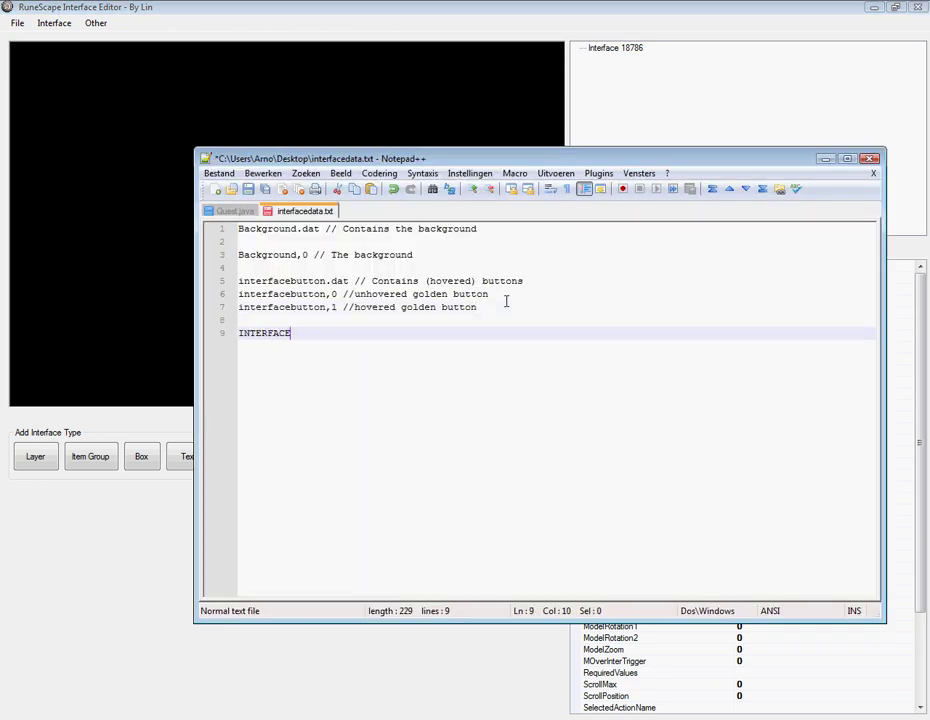
{"action": "type", "text": " FOR YOUTUBE = 18786"}
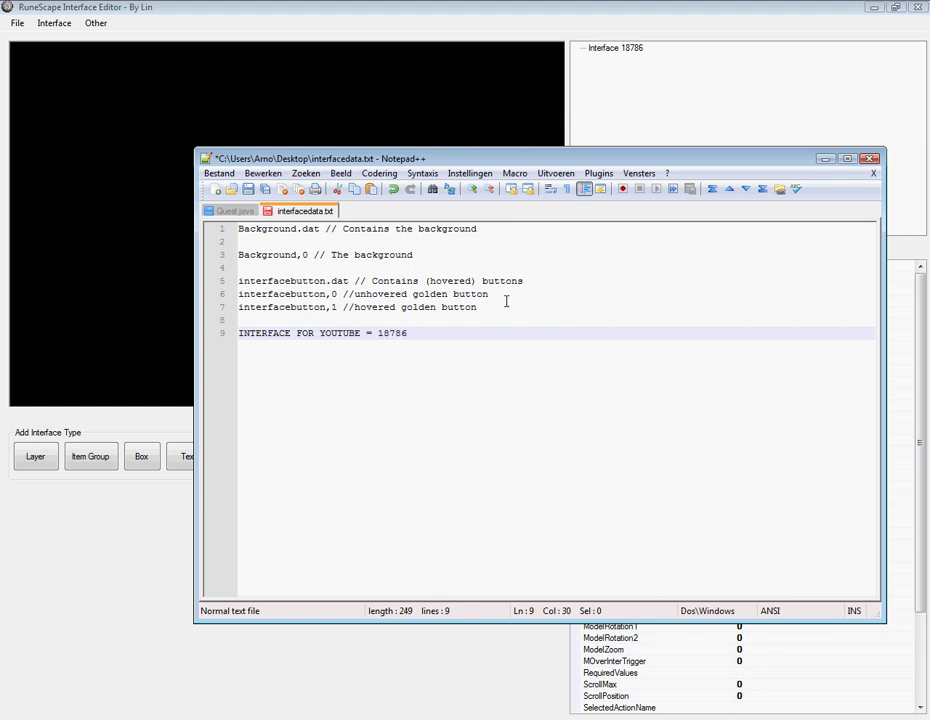
{"action": "key", "text": "Return"}
{"action": "left_click_drag", "start_coordinate": [484, 312], "coordinate": [149, 187]}
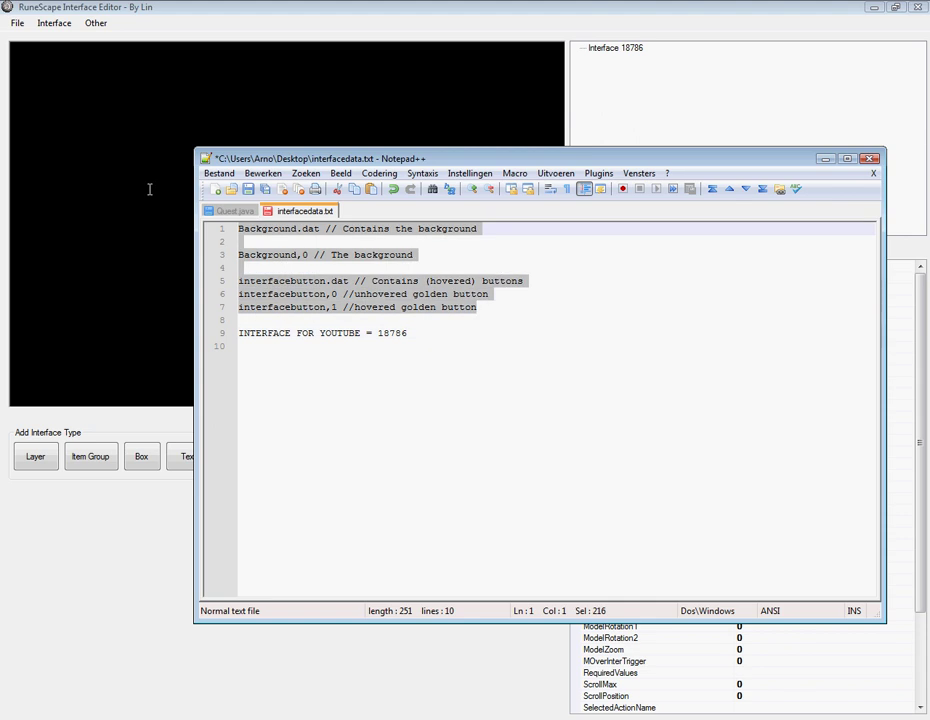
{"action": "left_click", "coordinate": [527, 300]}
{"action": "right_click", "coordinate": [525, 338]}
{"action": "left_click", "coordinate": [517, 328]}
{"action": "key", "text": "Return"}
{"action": "left_click", "coordinate": [824, 158]}
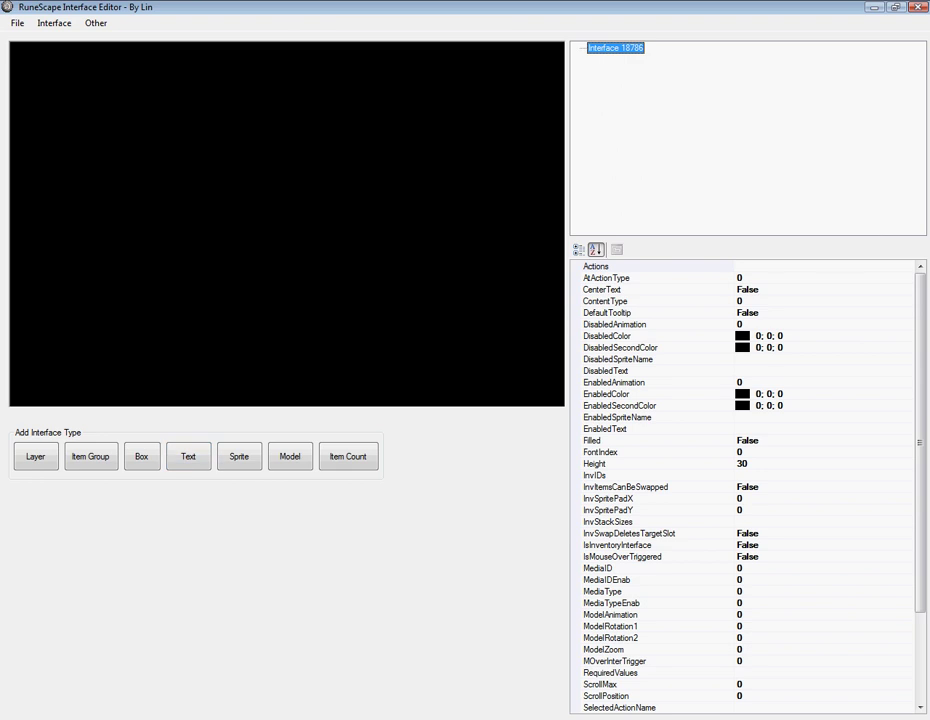
Step: Add Sprite 18793, turn on Emulate Interface, and place the sprite near the canvas's upper left
{"action": "left_click", "coordinate": [234, 465]}
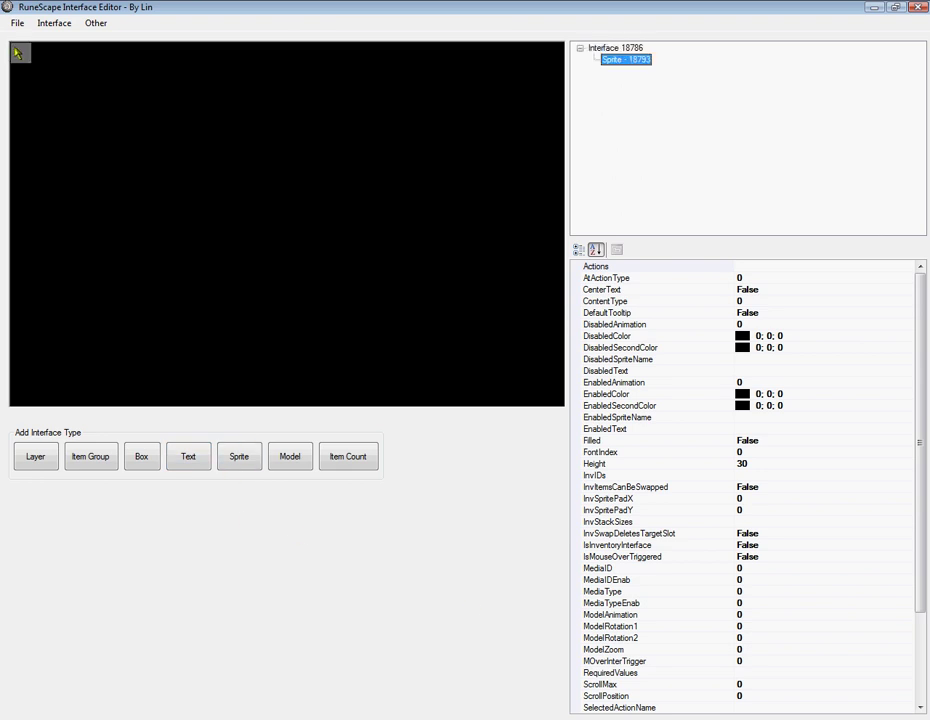
{"action": "left_click", "coordinate": [54, 22]}
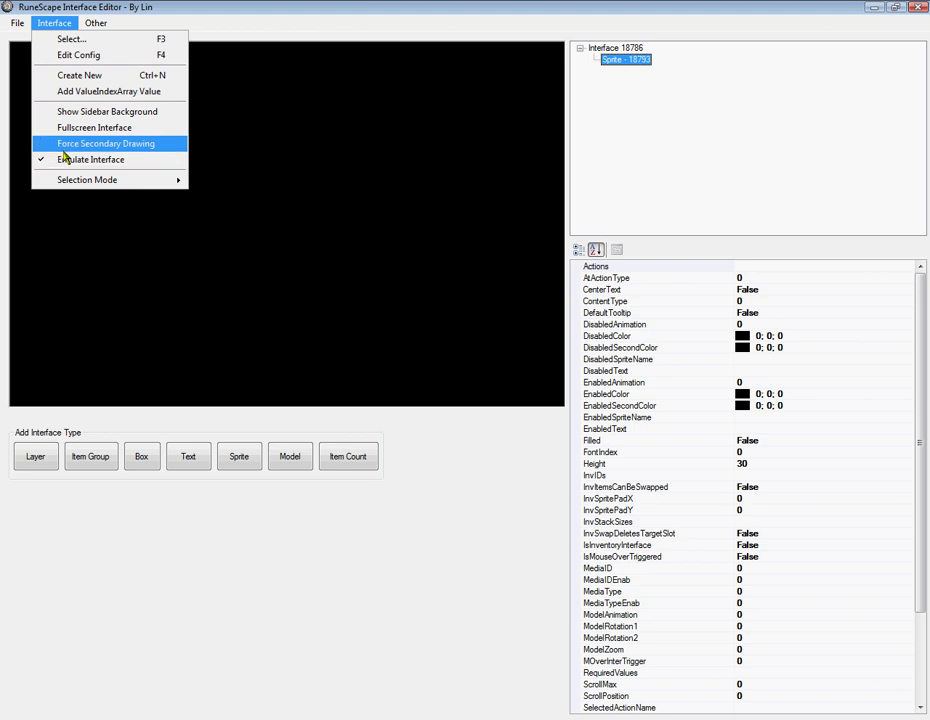
{"action": "left_click", "coordinate": [132, 161]}
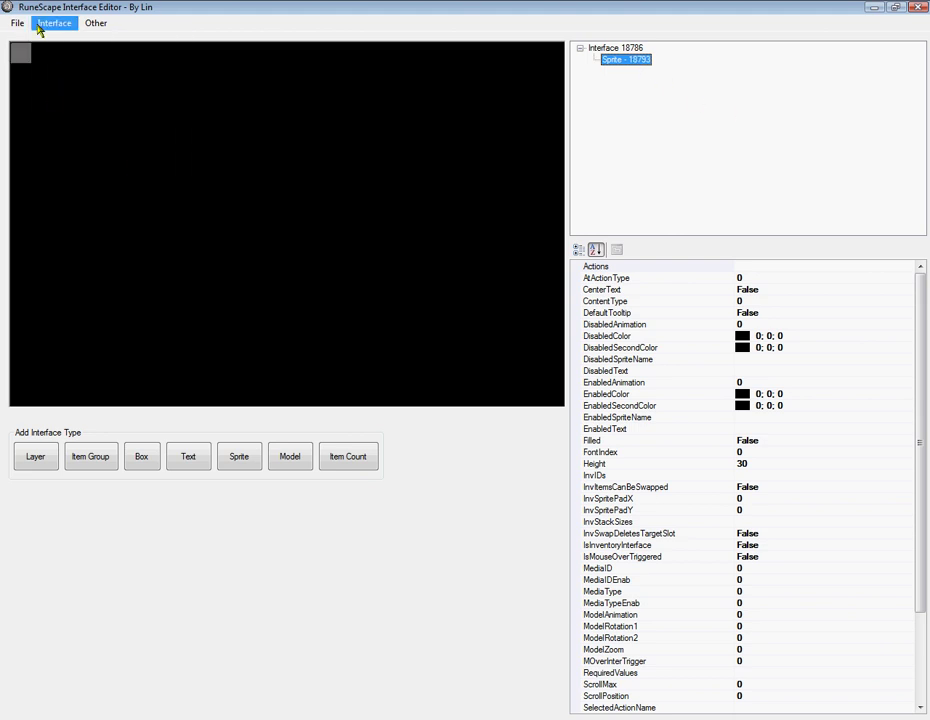
{"action": "left_click", "coordinate": [81, 110]}
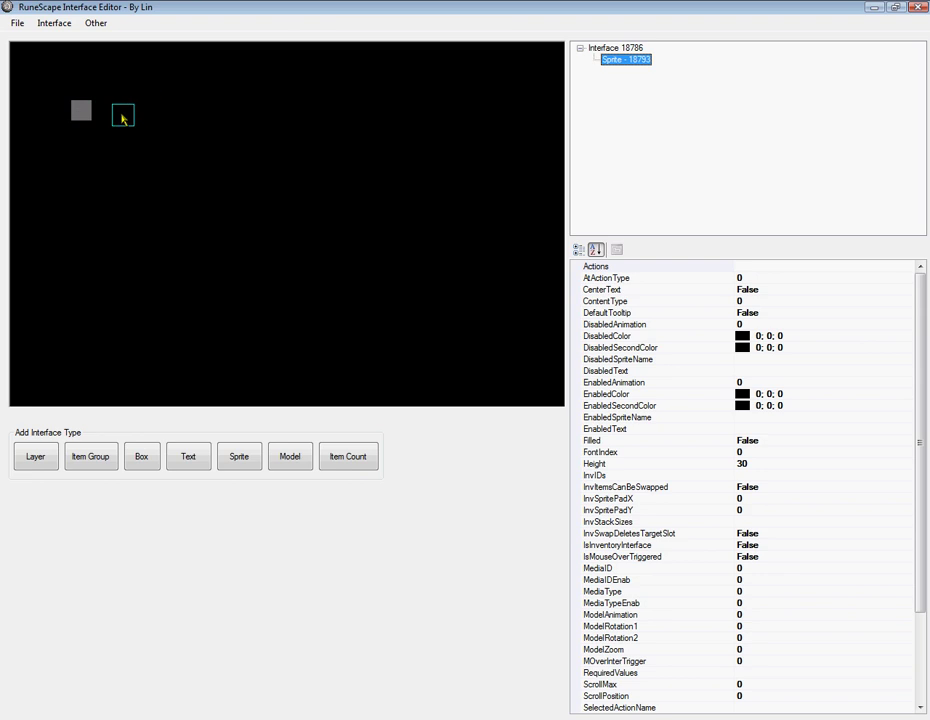
{"action": "left_click", "coordinate": [122, 114]}
{"action": "left_click", "coordinate": [77, 97]}
Step: Look up the sprite name Background,0 in the interface data notes
{"action": "key", "text": "alt+Tab"}
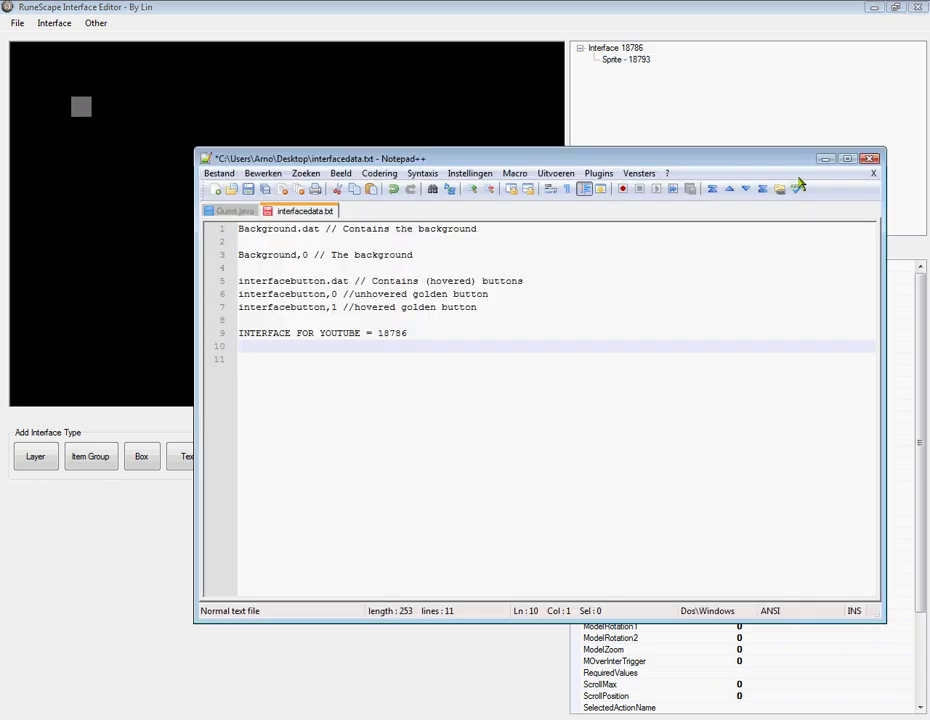
{"action": "left_click_drag", "start_coordinate": [795, 172], "coordinate": [661, 552]}
{"action": "left_click_drag", "start_coordinate": [107, 638], "coordinate": [178, 640]}
{"action": "left_click", "coordinate": [692, 543]}
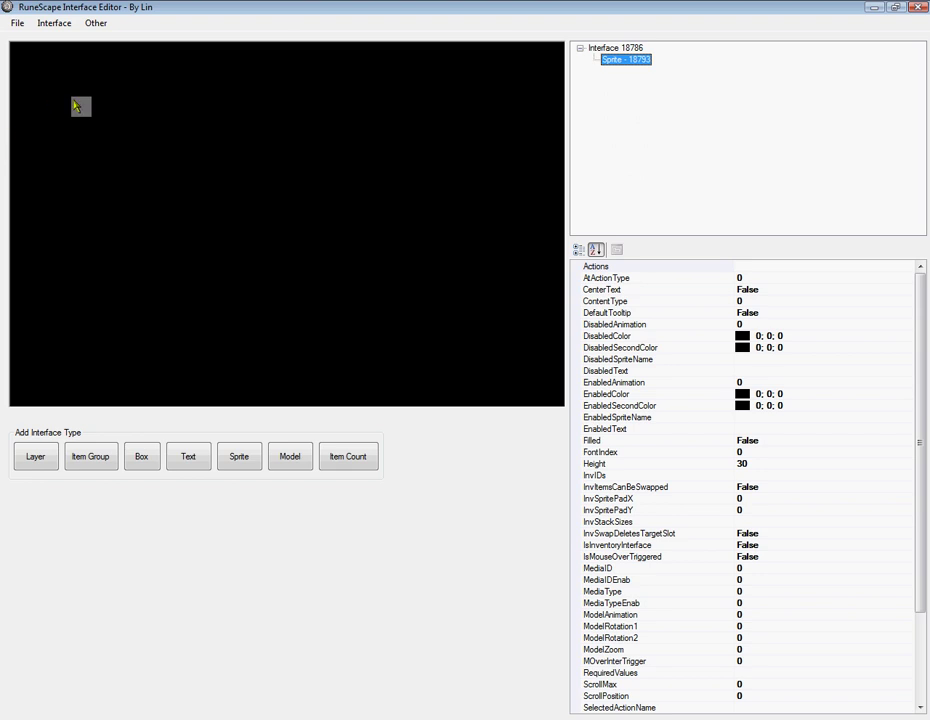
{"action": "left_click_drag", "start_coordinate": [137, 113], "coordinate": [183, 104]}
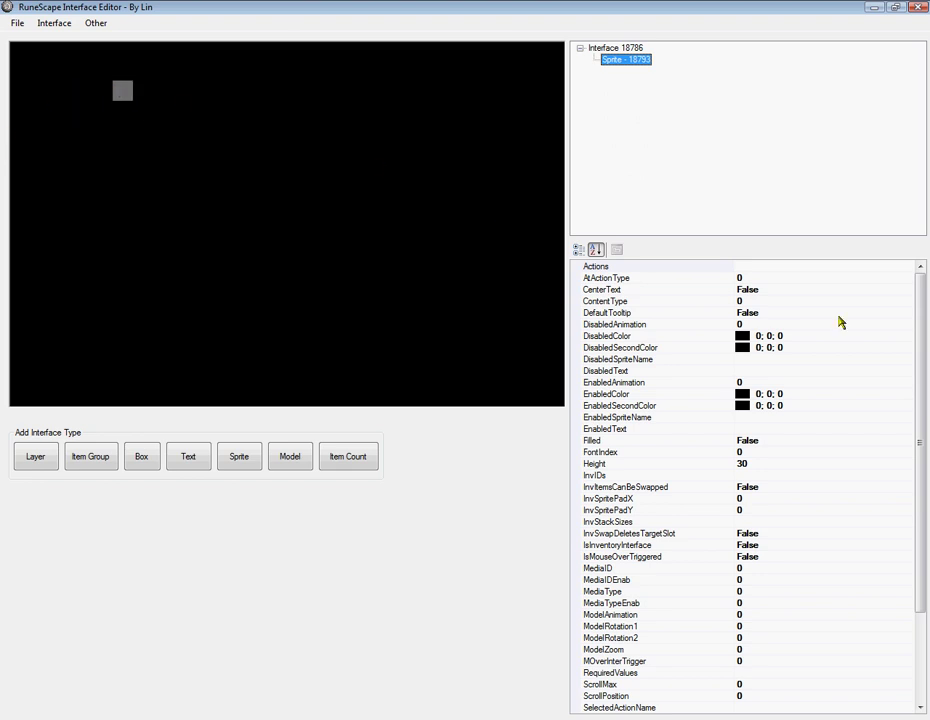
{"action": "left_click_drag", "start_coordinate": [924, 318], "coordinate": [905, 343]}
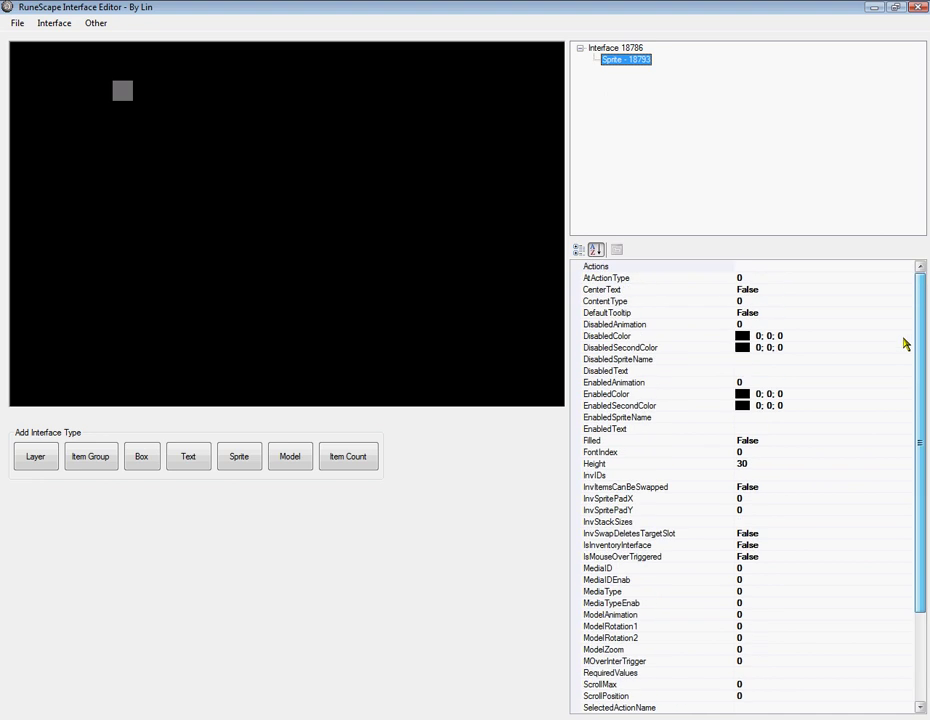
Step: Set the sprite's DisabledSpriteName to background,0 and drag it to the canvas top-left
{"action": "left_click", "coordinate": [614, 359]}
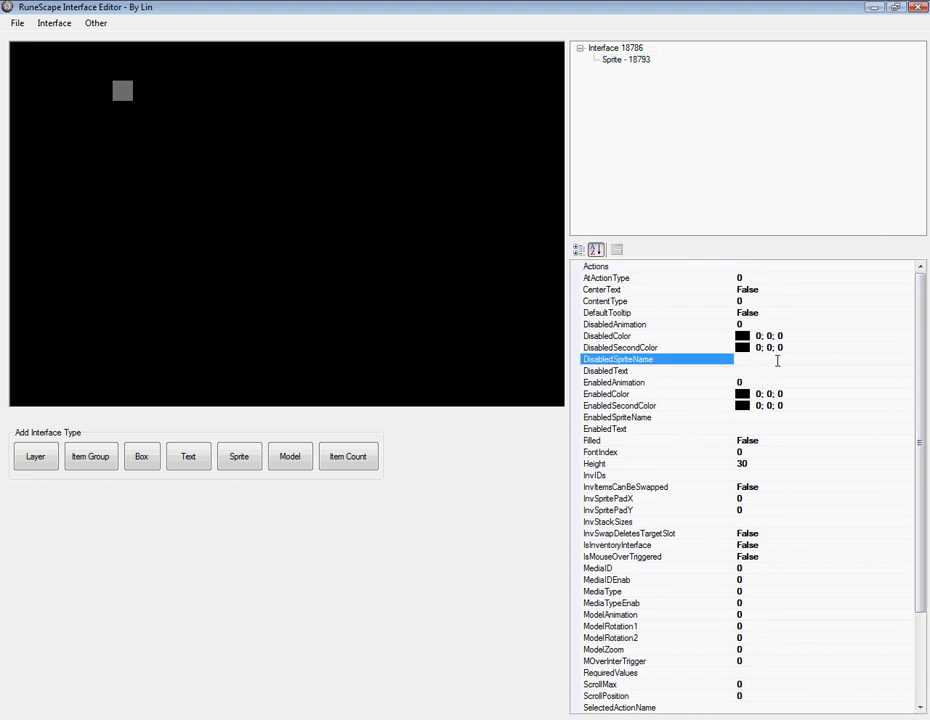
{"action": "type", "text": "background,0"}
{"action": "key", "text": "Return"}
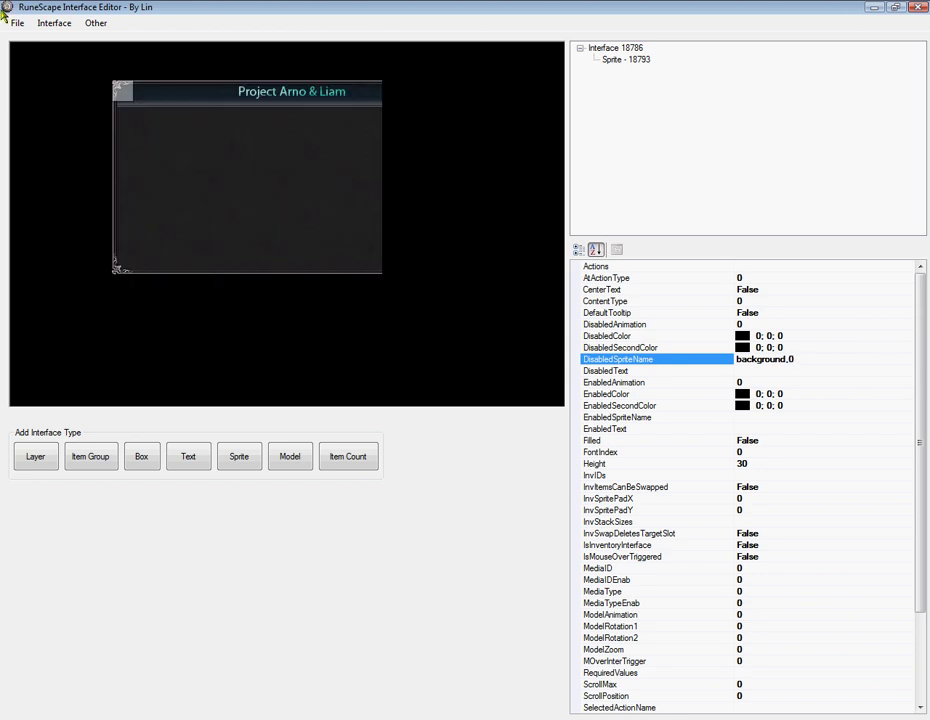
{"action": "left_click_drag", "start_coordinate": [117, 86], "coordinate": [22, 64]}
Step: Select the background sprite and try Height values 100 and 260
{"action": "left_click", "coordinate": [806, 277]}
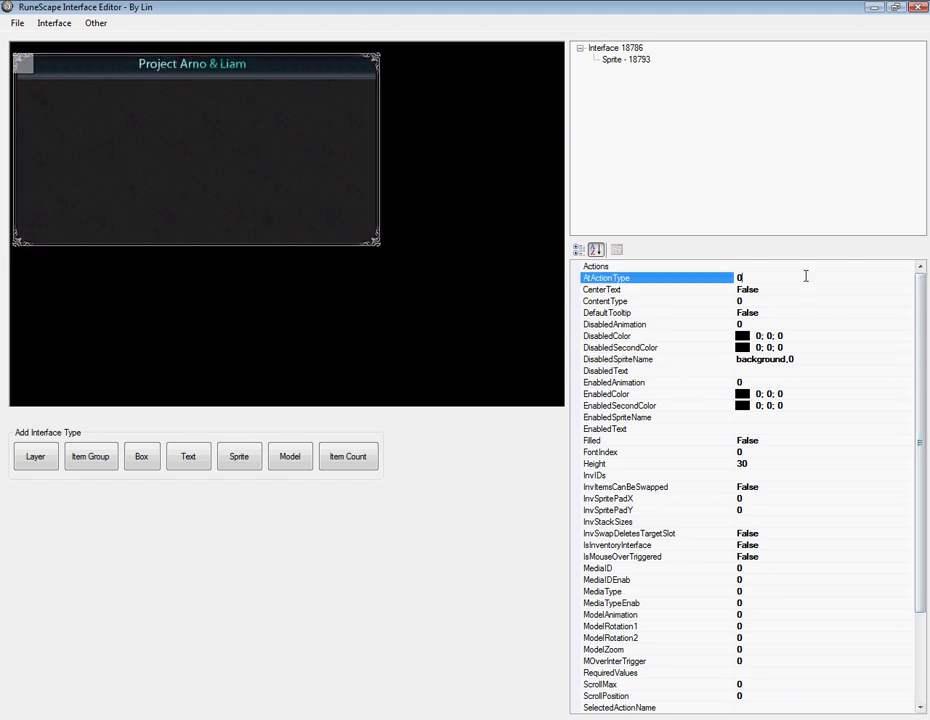
{"action": "left_click", "coordinate": [627, 62]}
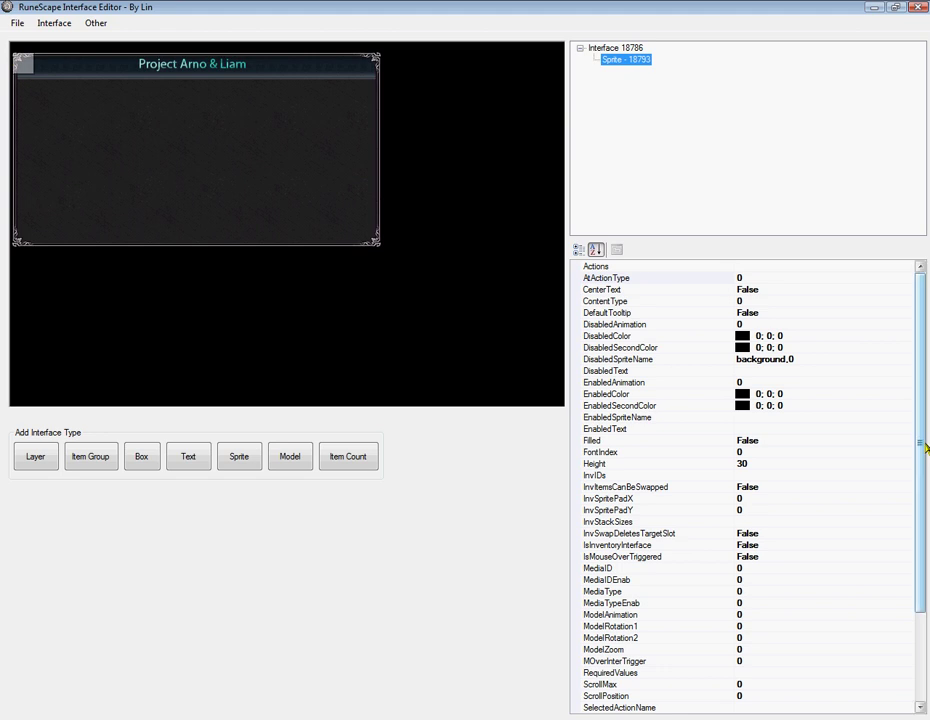
{"action": "left_click", "coordinate": [808, 465]}
{"action": "key", "text": "BackSpace"}
{"action": "key", "text": "BackSpace"}
{"action": "type", "text": "100"}
{"action": "key", "text": "Return"}
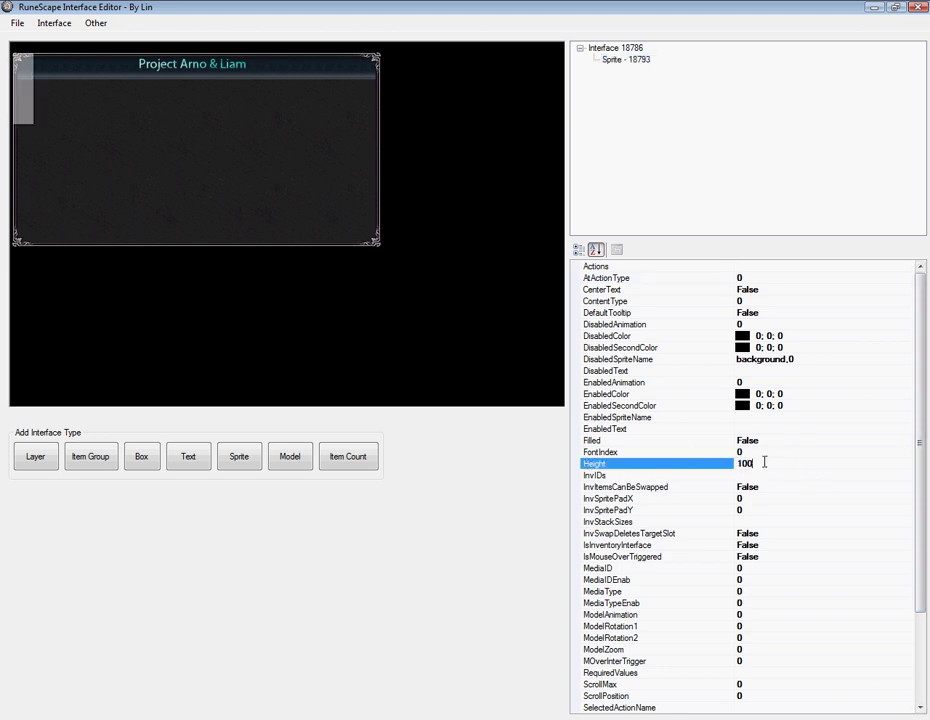
{"action": "type", "text": "260"}
{"action": "key", "text": "Return"}
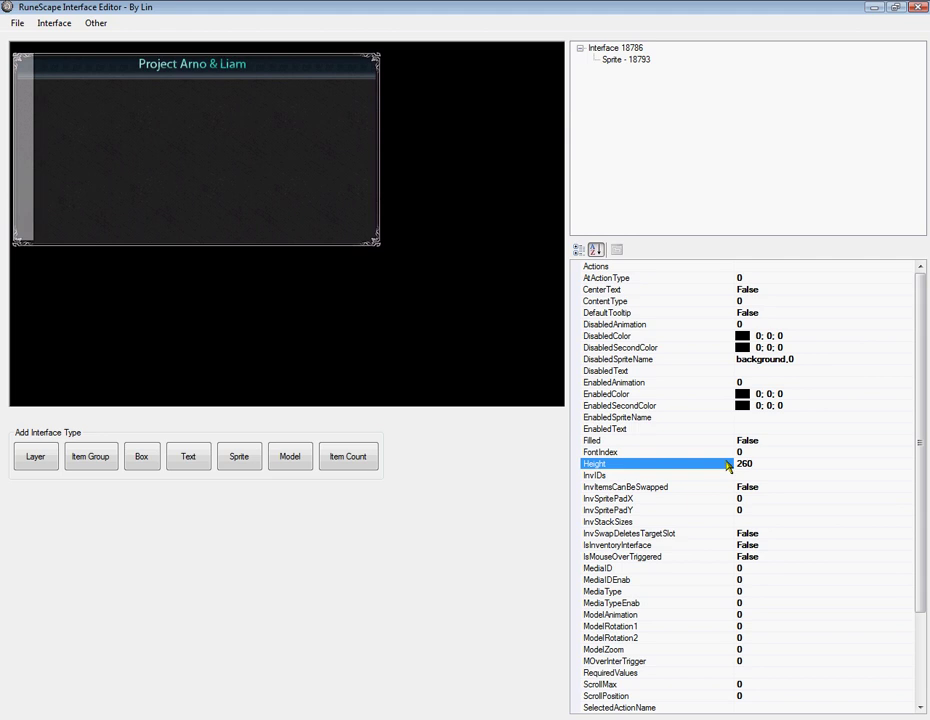
Step: Change the background's Height through 265 and 266, finally committing 10
{"action": "key", "text": "BackSpace"}
{"action": "key", "text": "BackSpace"}
{"action": "left_click", "coordinate": [713, 461]}
{"action": "type", "text": "265"}
{"action": "key", "text": "Return"}
{"action": "type", "text": "266"}
{"action": "key", "text": "Return"}
{"action": "type", "text": "10"}
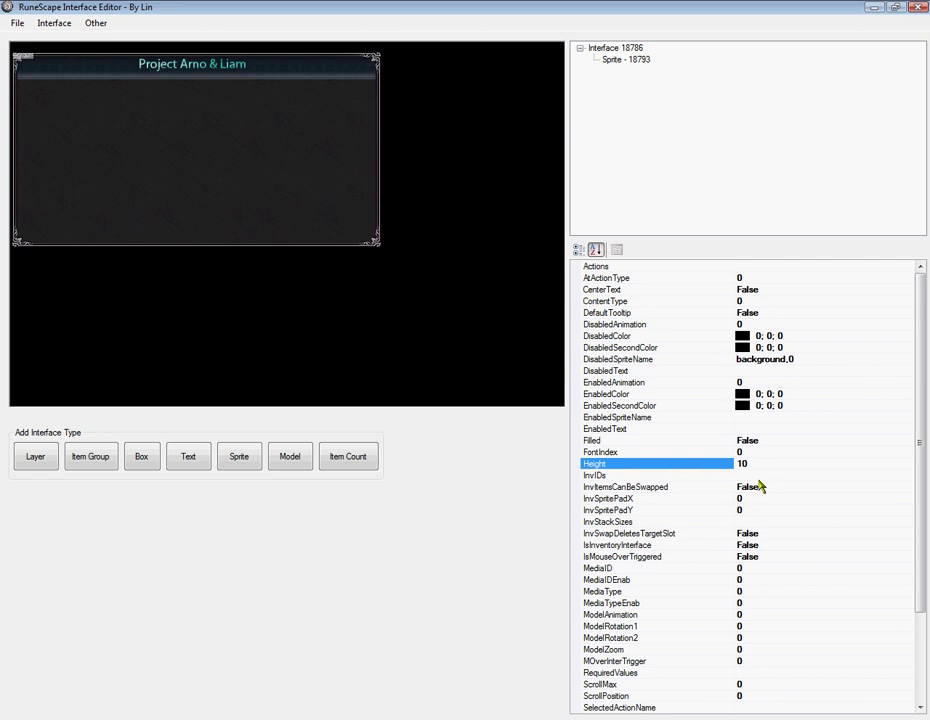
{"action": "left_click", "coordinate": [823, 449]}
{"action": "left_click", "coordinate": [670, 452]}
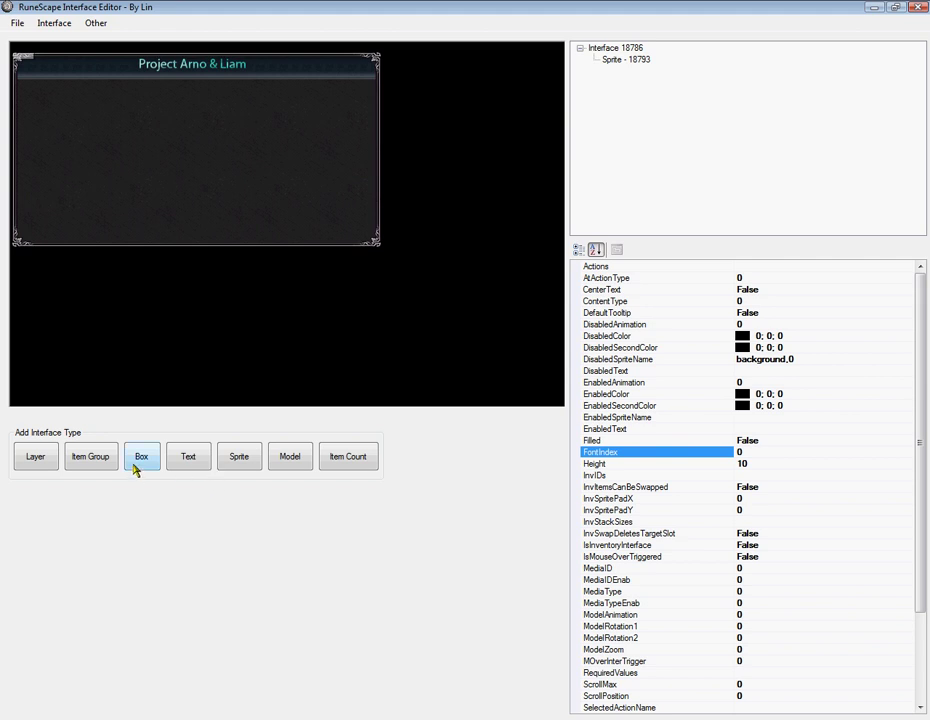
Step: Add Sprite 18794 and drag it onto the background panel
{"action": "left_click", "coordinate": [239, 457]}
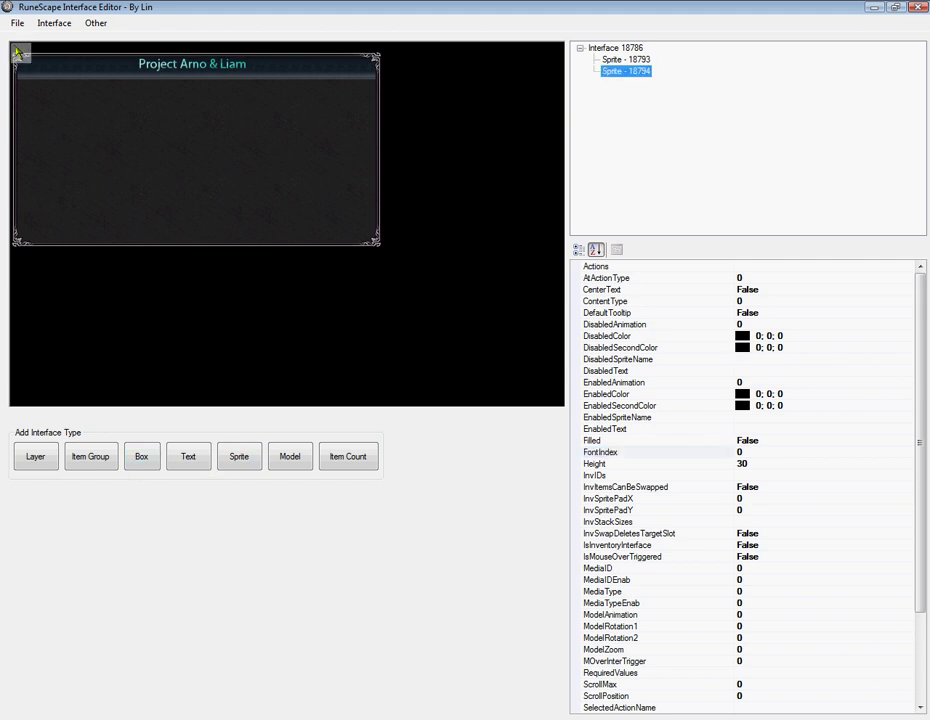
{"action": "left_click_drag", "start_coordinate": [18, 48], "coordinate": [131, 172]}
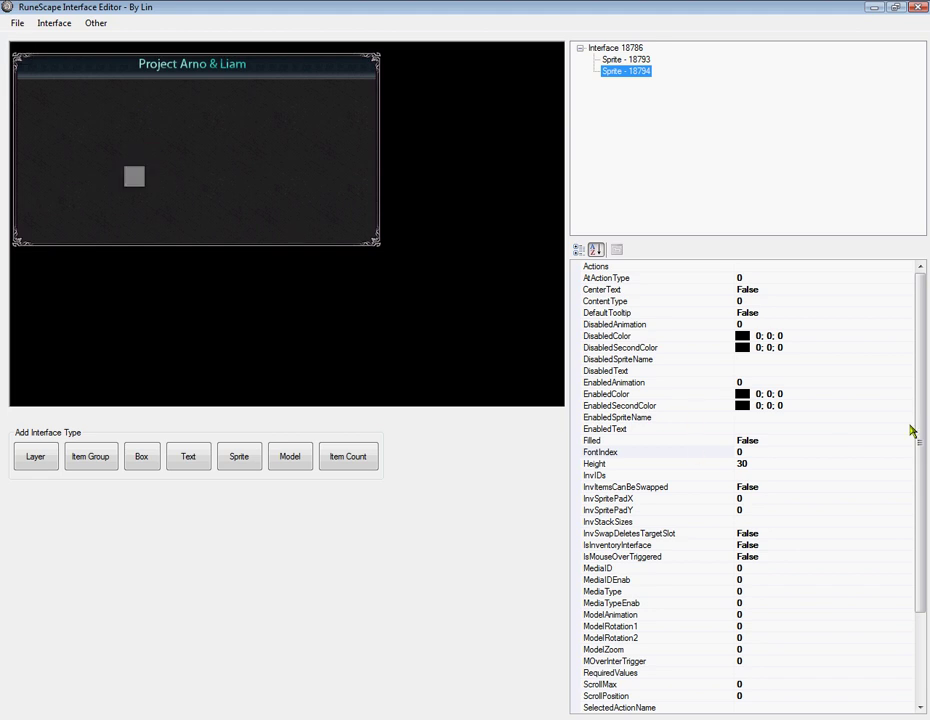
{"action": "left_click", "coordinate": [679, 716]}
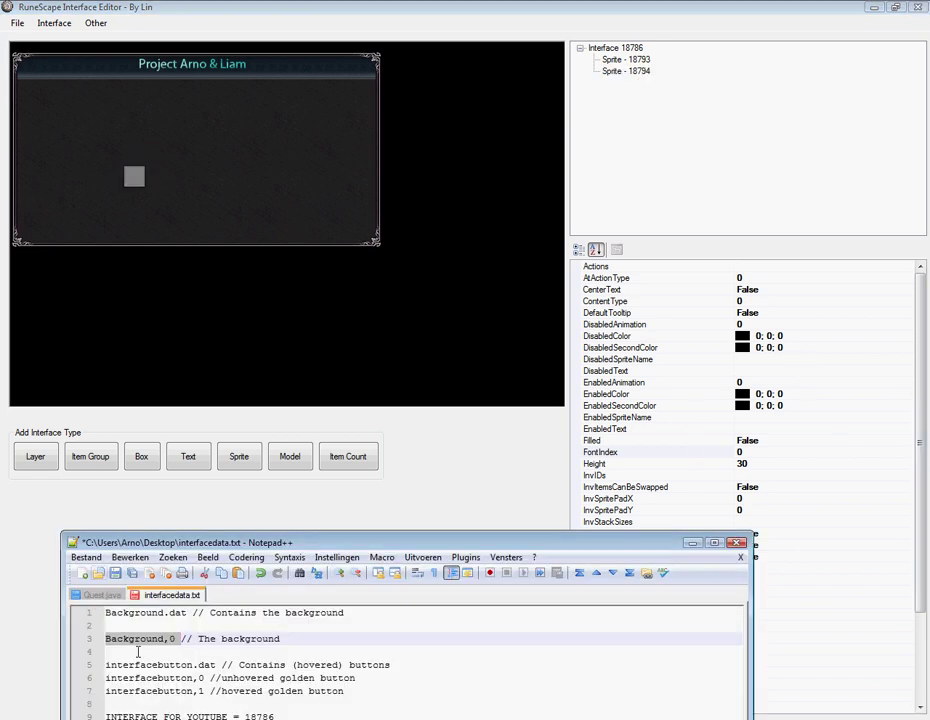
{"action": "left_click_drag", "start_coordinate": [312, 543], "coordinate": [330, 481]}
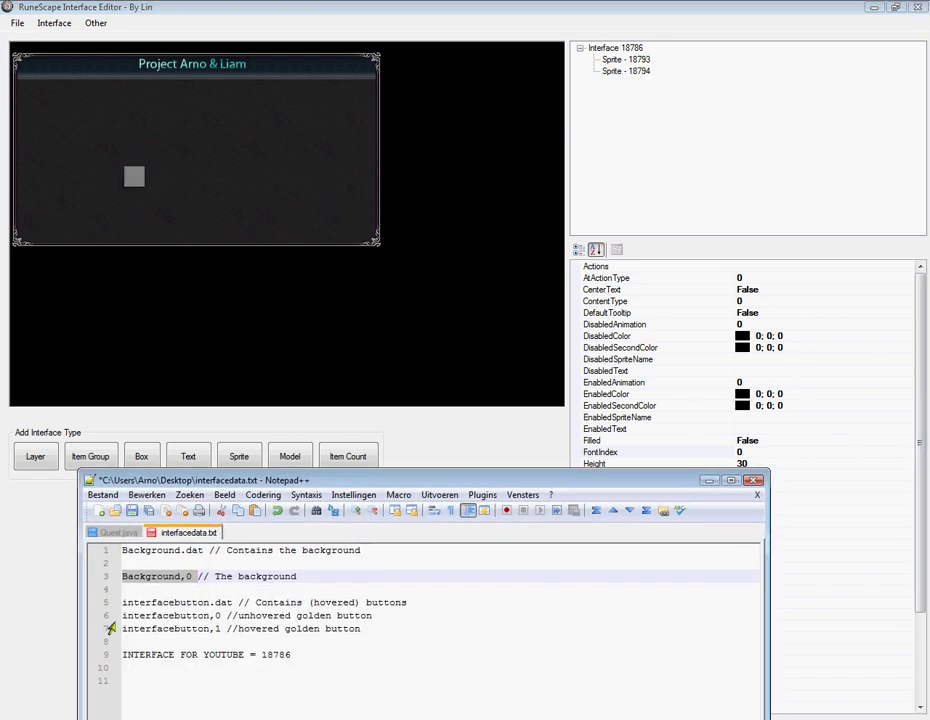
{"action": "left_click", "coordinate": [710, 482]}
Step: Set its DisabledSpriteName to interfacebutton,0 and lower the gold button slightly
{"action": "left_click", "coordinate": [751, 360]}
{"action": "type", "text": "interfacebutton,0"}
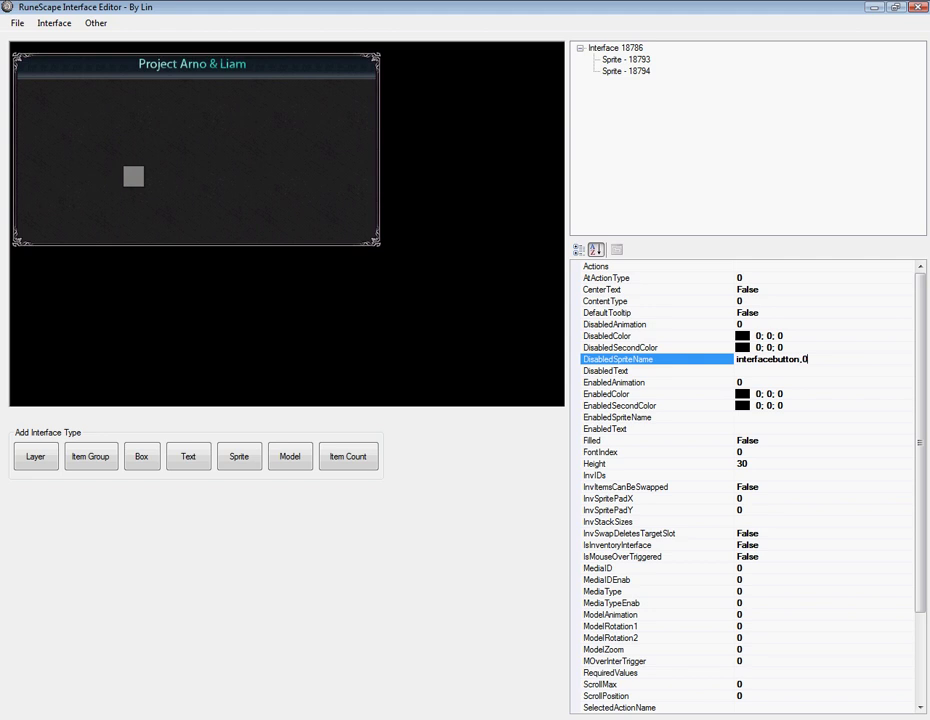
{"action": "key", "text": "Return"}
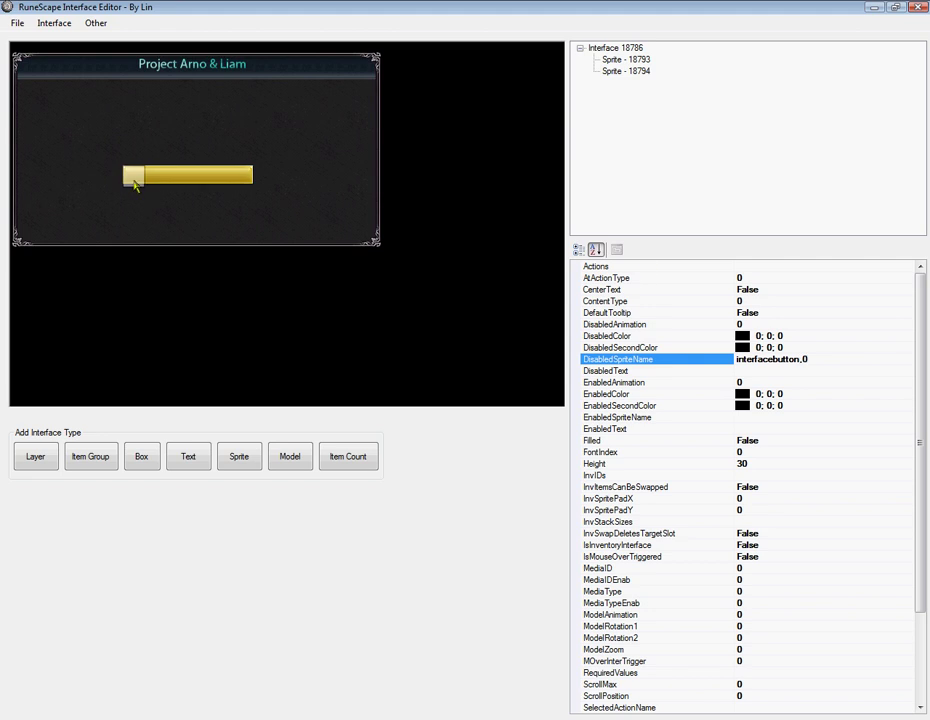
{"action": "mouse_move", "coordinate": [134, 183]}
{"action": "left_mouse_down"}
{"action": "mouse_move", "coordinate": [128, 201]}
{"action": "mouse_move", "coordinate": [141, 201]}
{"action": "left_mouse_up"}
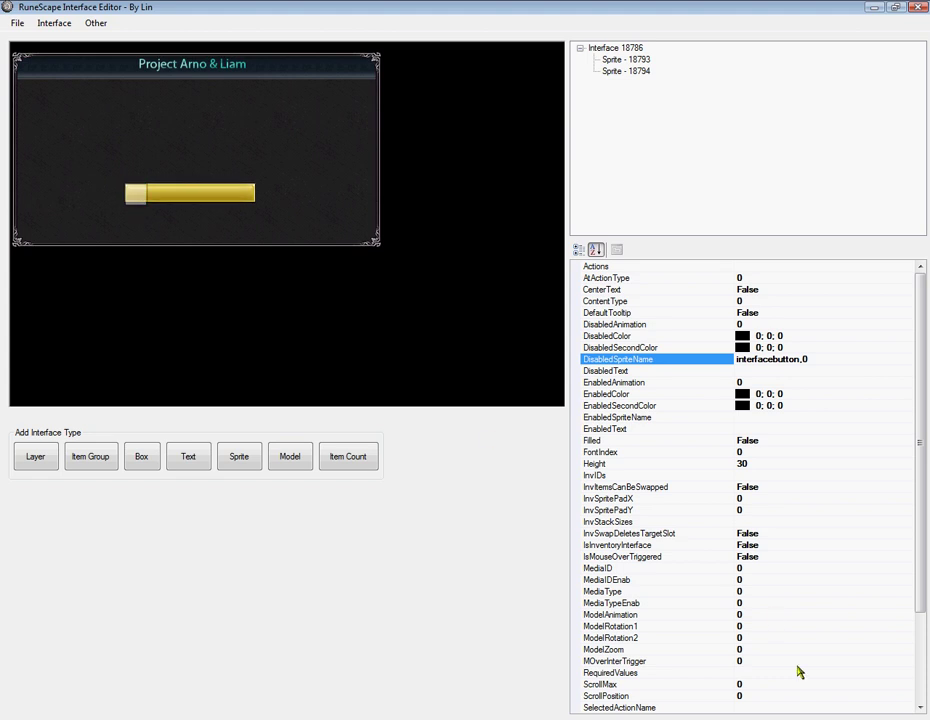
Step: Duplicate Sprite 18794 and place the copy, Sprite 18795, just below the first button
{"action": "right_click", "coordinate": [630, 72]}
{"action": "left_click", "coordinate": [652, 101]}
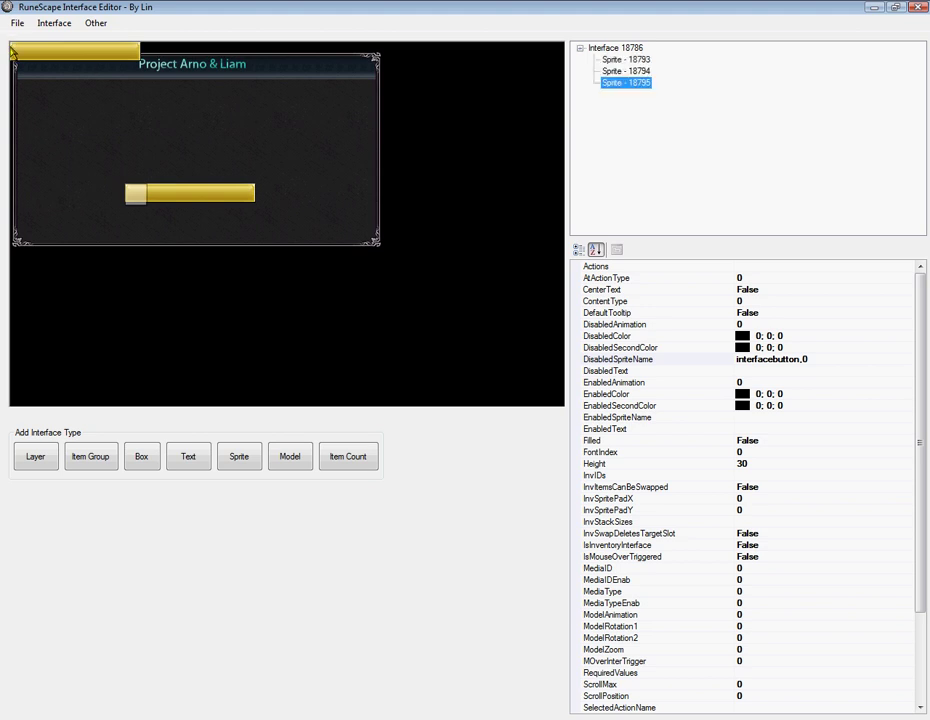
{"action": "left_click_drag", "start_coordinate": [12, 45], "coordinate": [135, 222]}
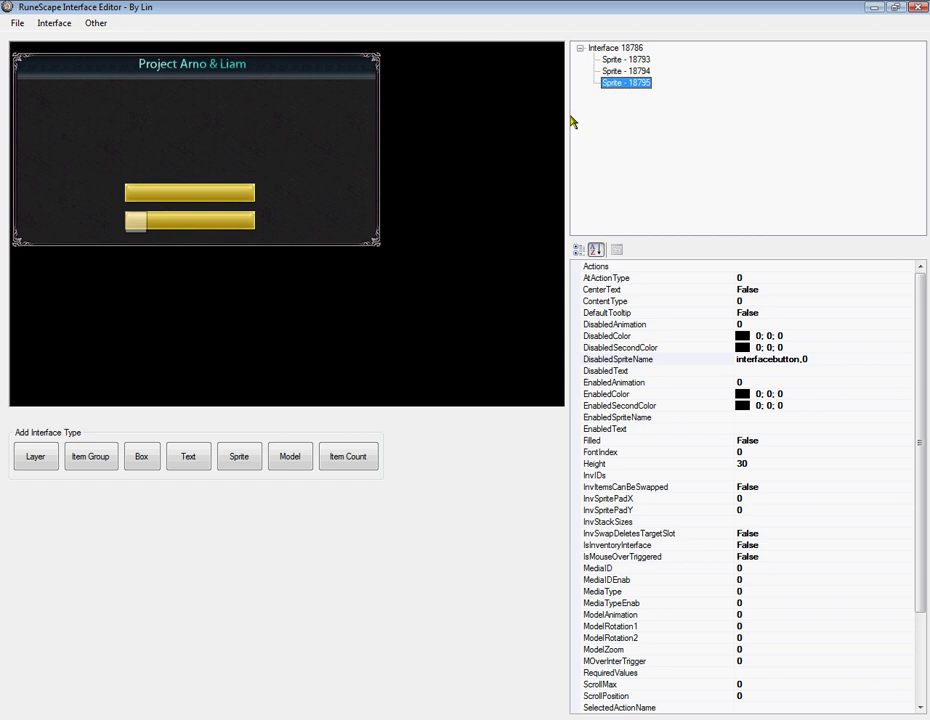
{"action": "left_click", "coordinate": [325, 313]}
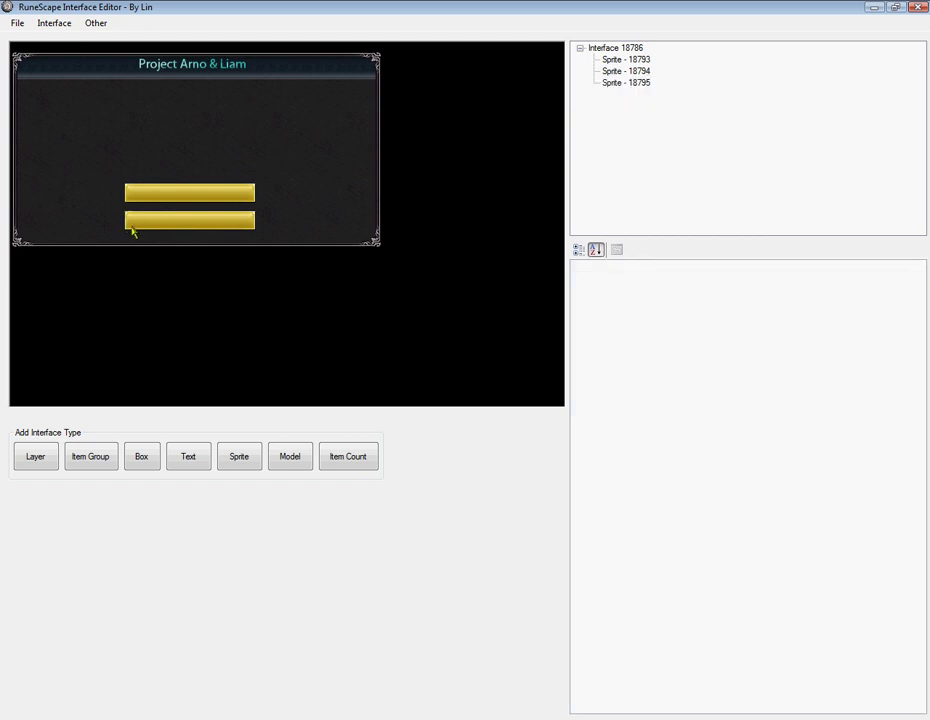
{"action": "left_click", "coordinate": [617, 86]}
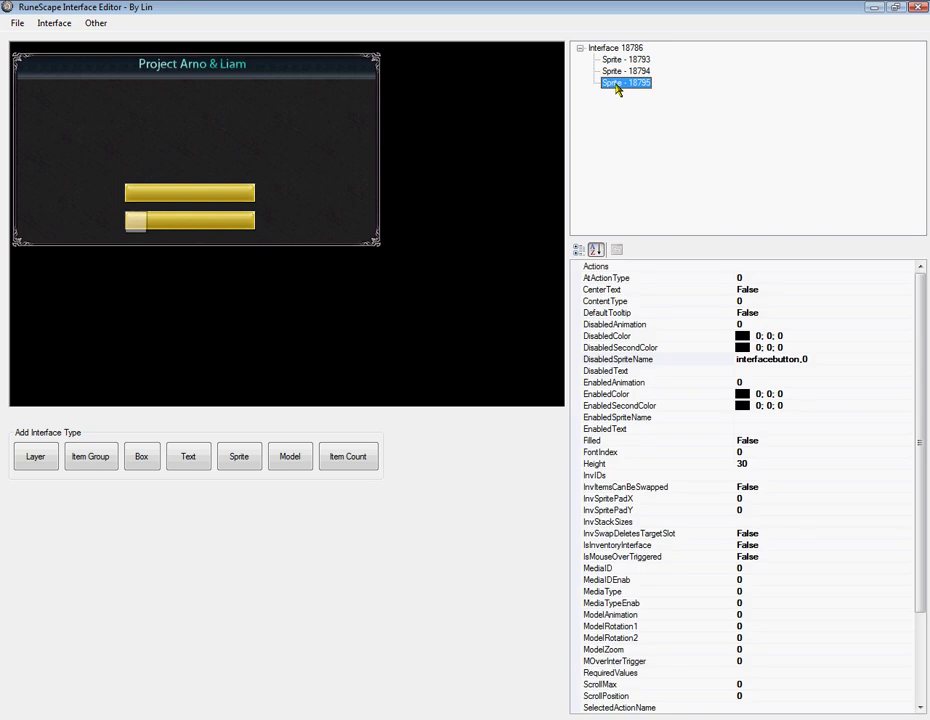
{"action": "left_click", "coordinate": [482, 234]}
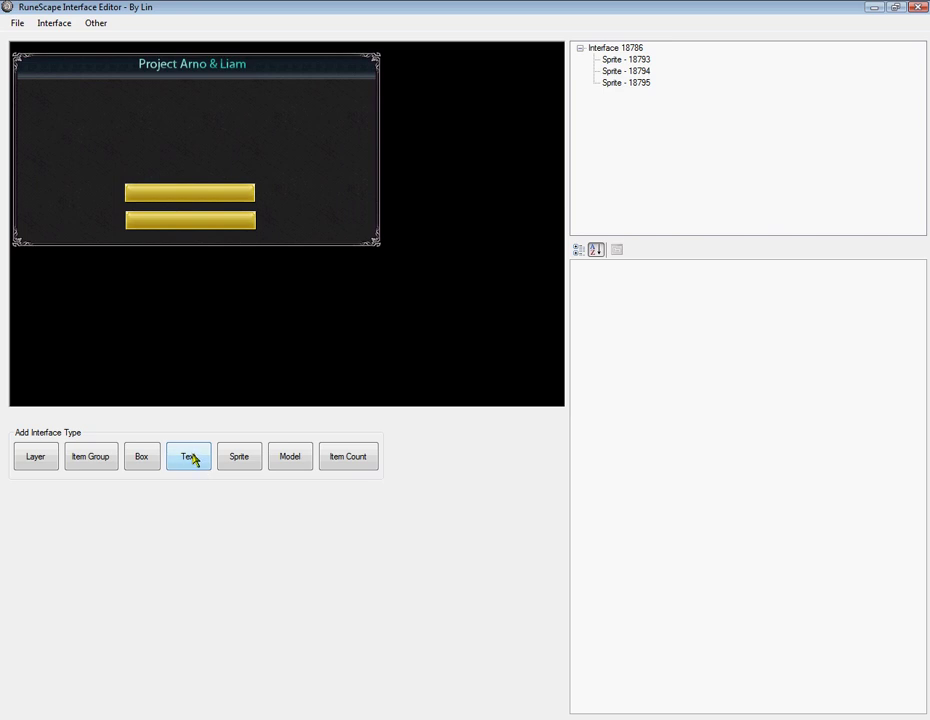
Step: Add Text 18796 above the buttons and replace its DisabledText with the greeting message
{"action": "left_click", "coordinate": [194, 459]}
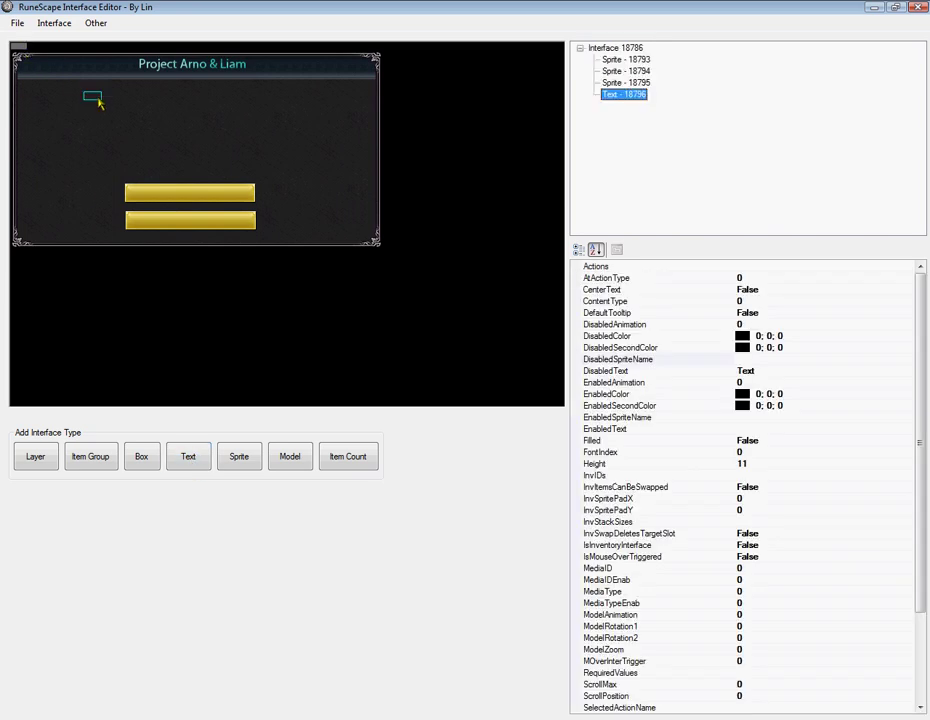
{"action": "left_click", "coordinate": [96, 103]}
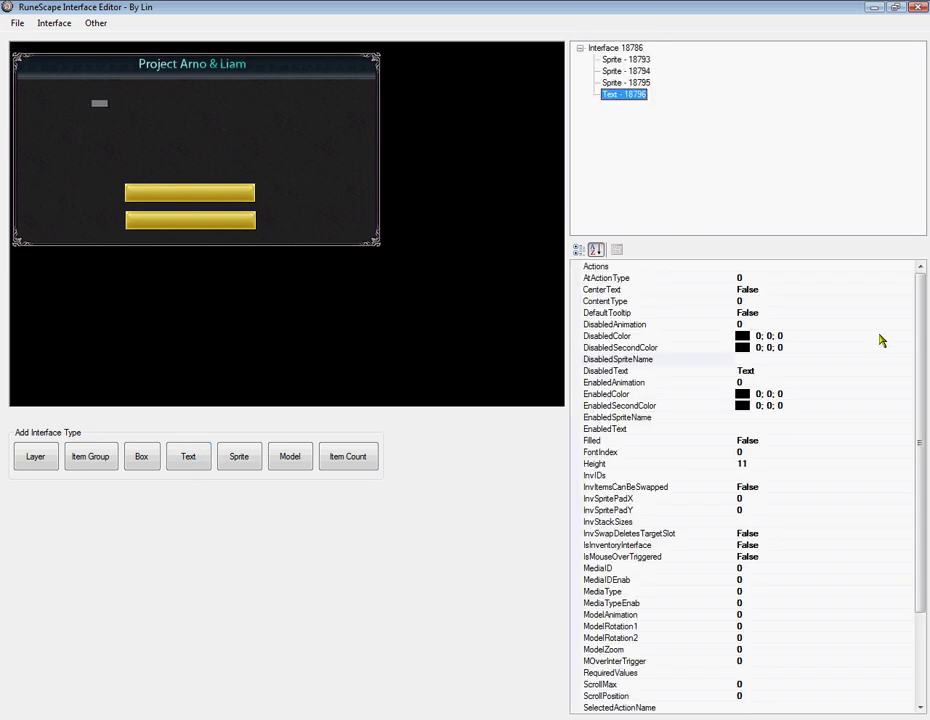
{"action": "left_click", "coordinate": [657, 372]}
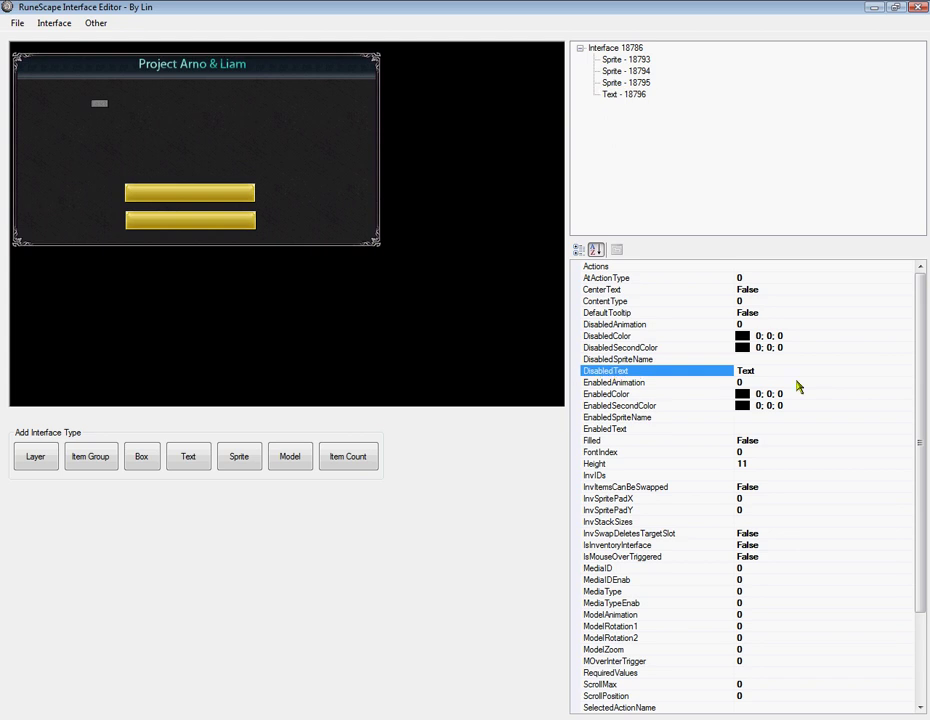
{"action": "left_click", "coordinate": [733, 371]}
{"action": "key", "text": "BackSpace"}
{"action": "type", "text": "HEY MY NAME IS ARNPO"}
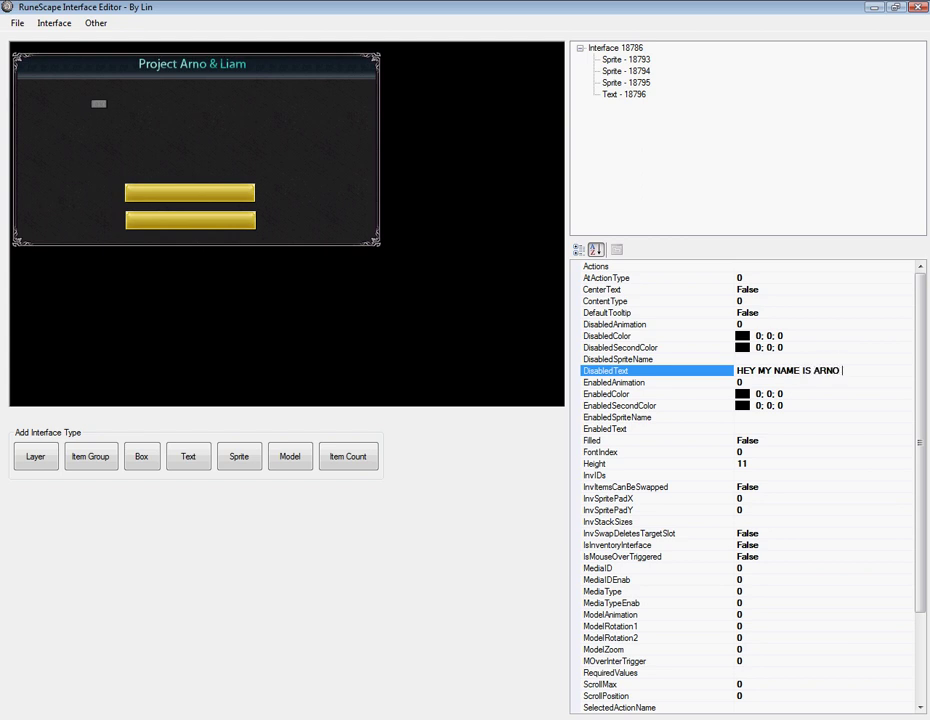
{"action": "type", "text": " AND I HAVE A FETISH FOR BLO"}
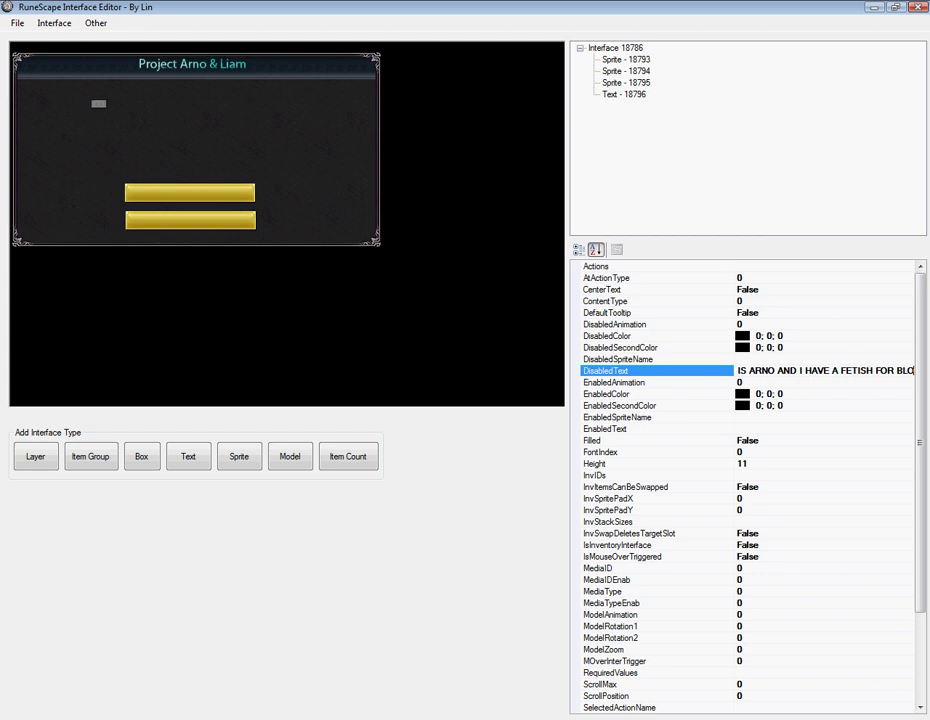
{"action": "type", "text": "NDES"}
{"action": "key", "text": "Return"}
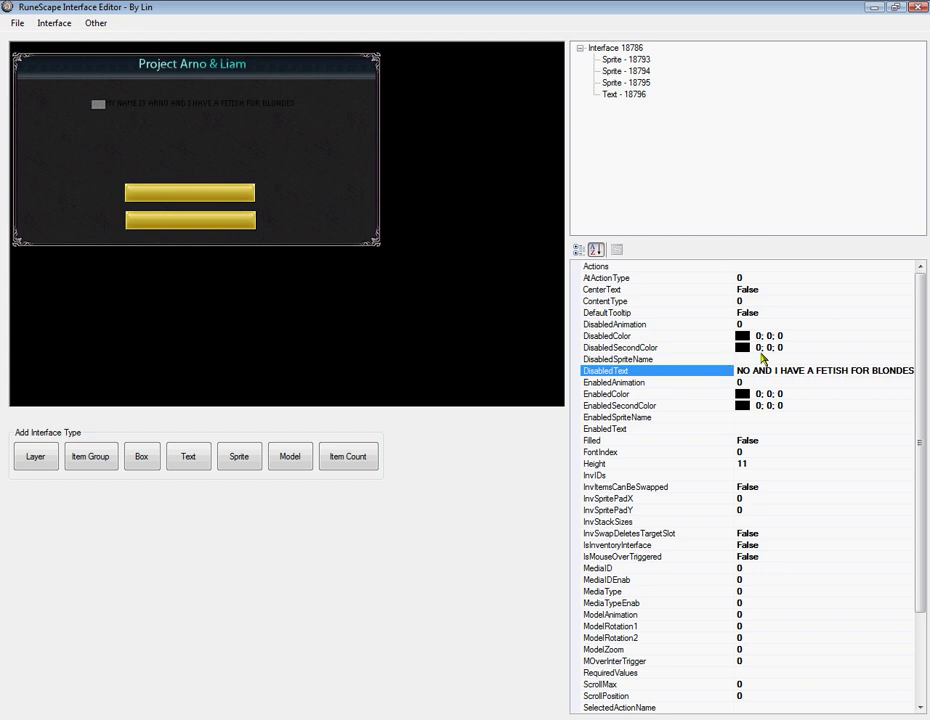
Step: Make the greeting text's DisabledColor white and nudge it right and down
{"action": "left_click", "coordinate": [729, 395]}
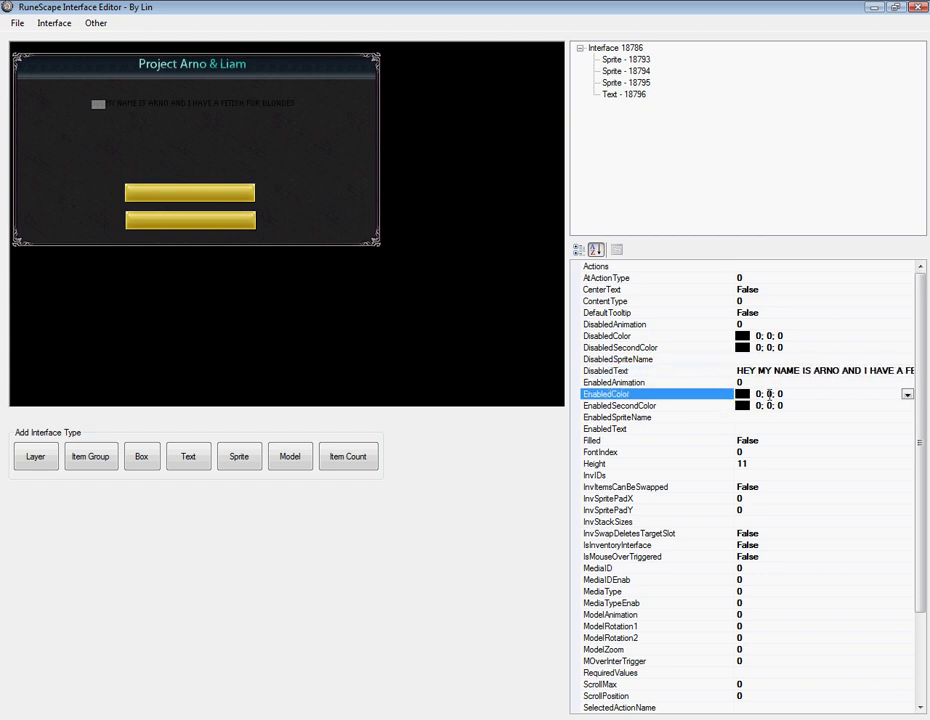
{"action": "left_click", "coordinate": [848, 335]}
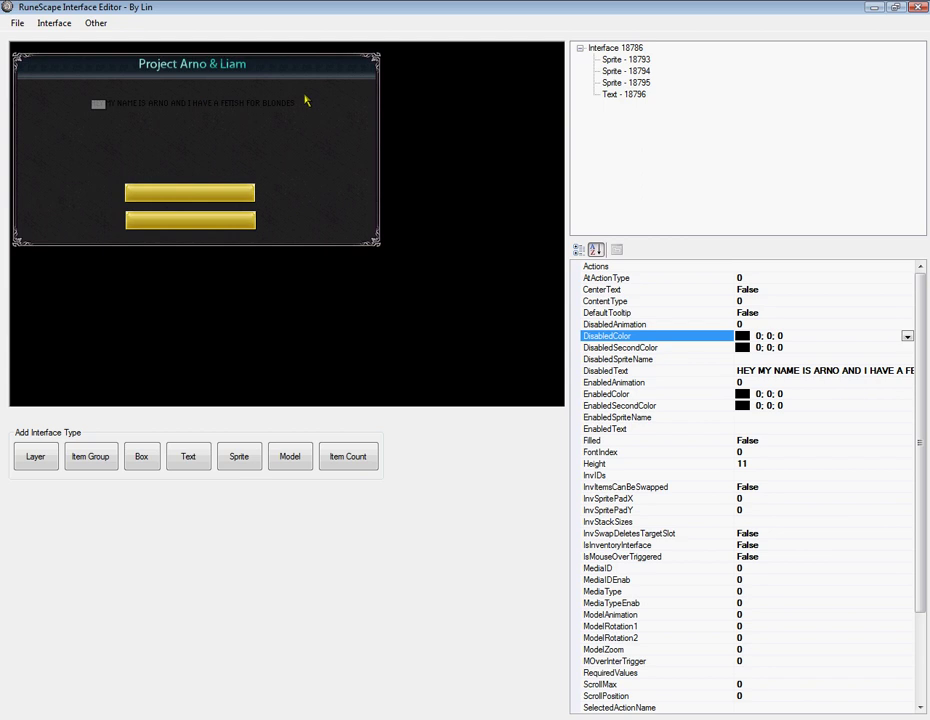
{"action": "left_click", "coordinate": [907, 336]}
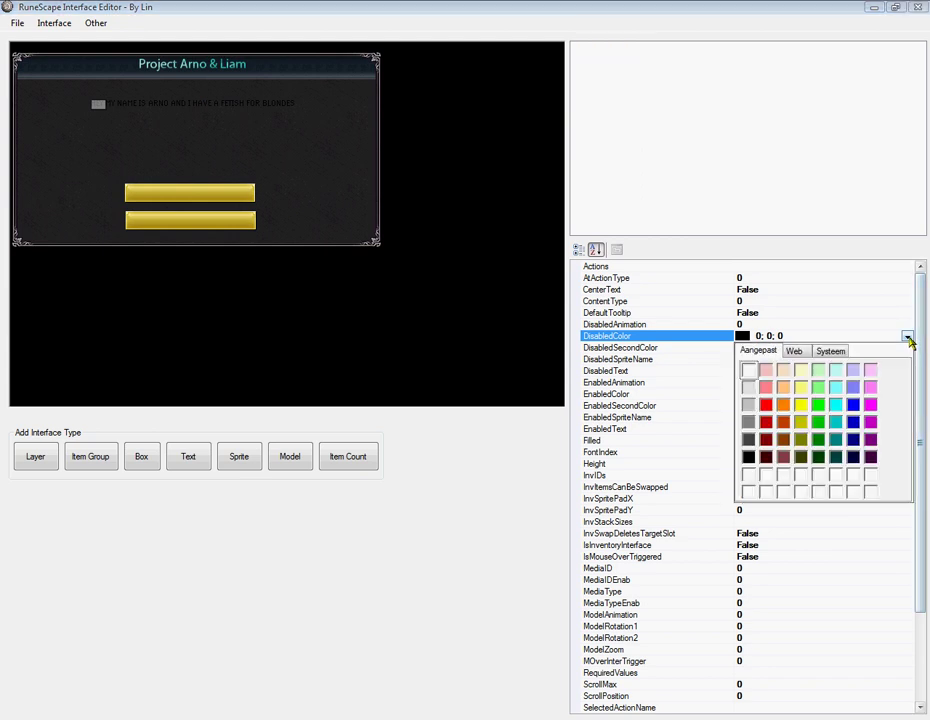
{"action": "left_click", "coordinate": [749, 370]}
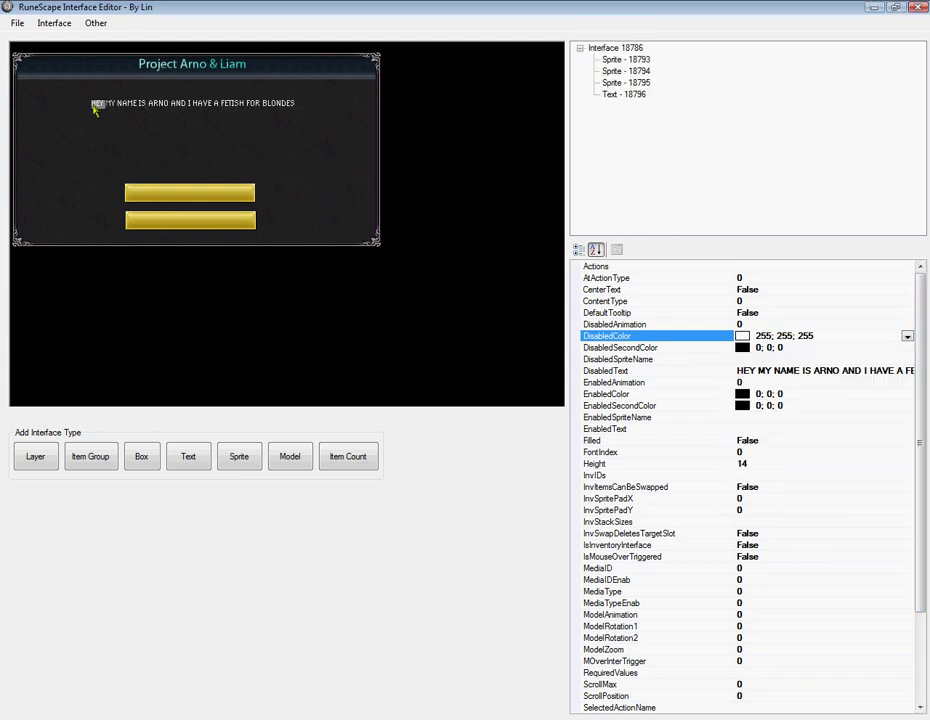
{"action": "left_click_drag", "start_coordinate": [100, 110], "coordinate": [101, 129]}
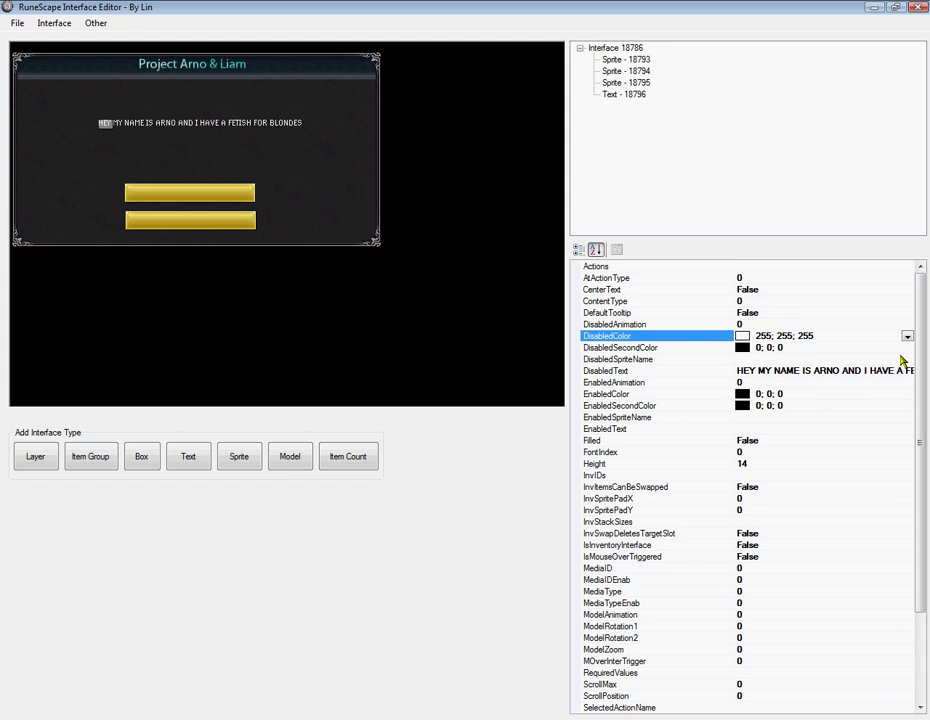
Step: Try FontIndex 1, 2 and 3, settle on font 0, and move the text slightly lower
{"action": "left_click", "coordinate": [754, 455]}
{"action": "key", "text": "BackSpace"}
{"action": "type", "text": "1"}
{"action": "key", "text": "Return"}
{"action": "key", "text": "BackSpace"}
{"action": "type", "text": "2"}
{"action": "key", "text": "Return"}
{"action": "key", "text": "BackSpace"}
{"action": "type", "text": "3"}
{"action": "key", "text": "Return"}
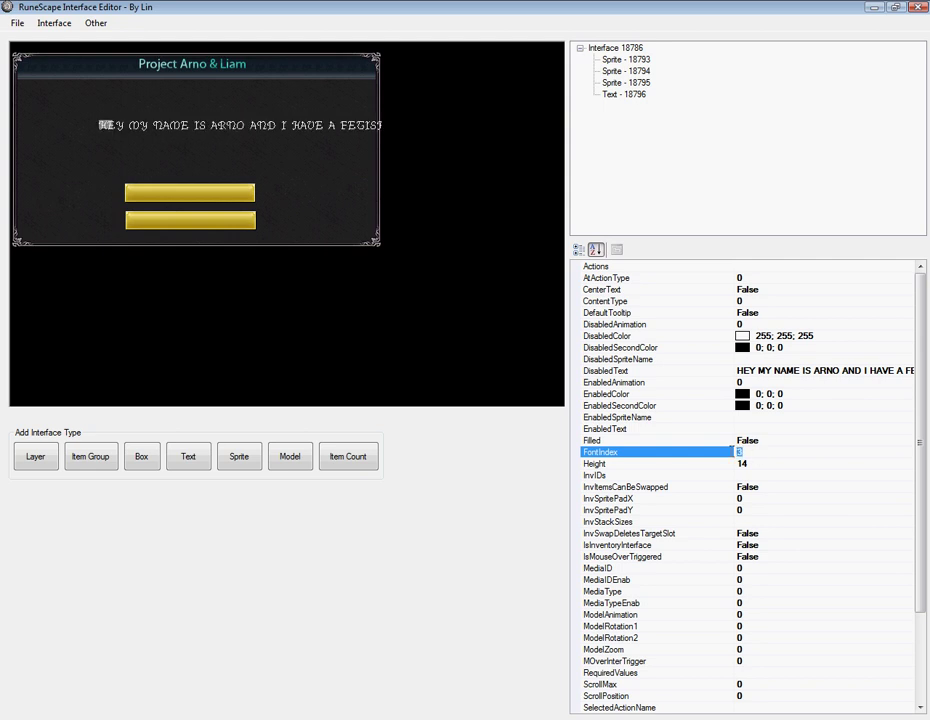
{"action": "type", "text": "0"}
{"action": "key", "text": "Return"}
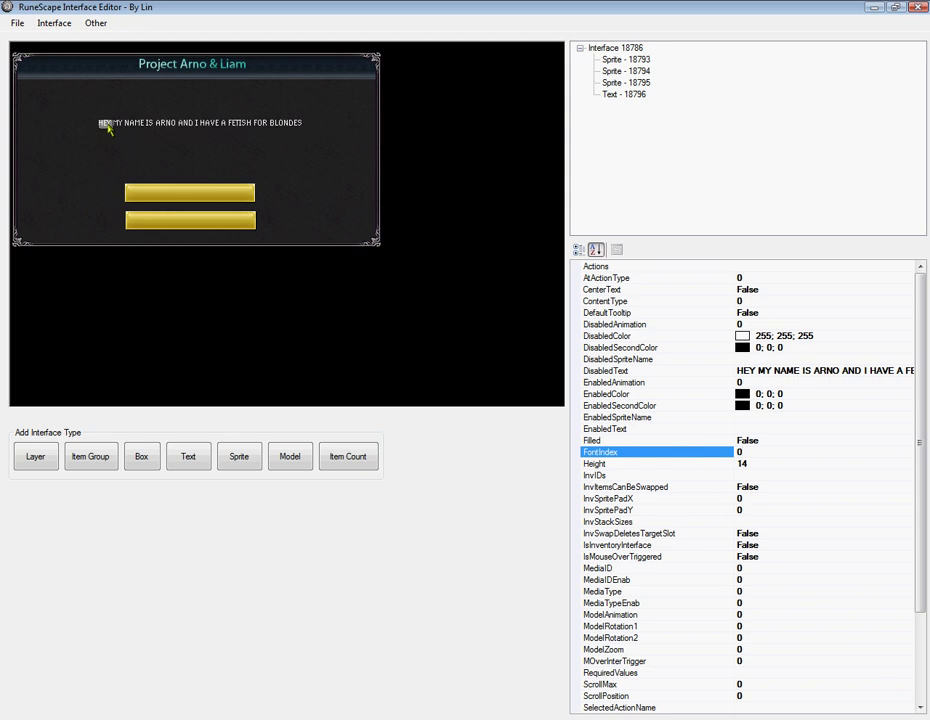
{"action": "left_click_drag", "start_coordinate": [107, 128], "coordinate": [105, 137]}
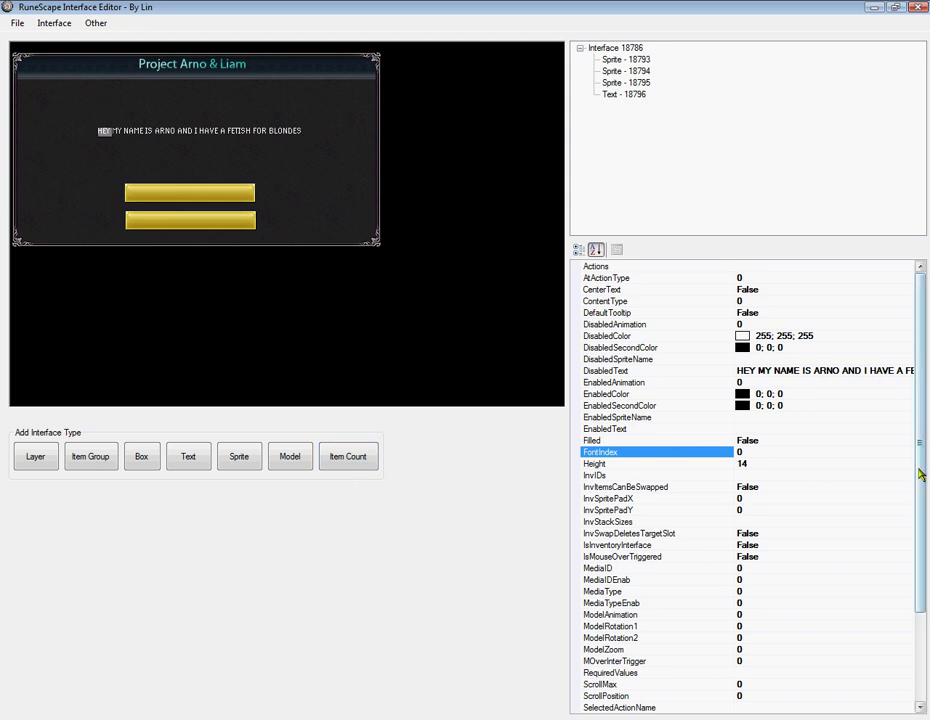
Step: Try widths 100, 150, 170, 175 and 177 on the upper gold button sprite
{"action": "left_click", "coordinate": [626, 71]}
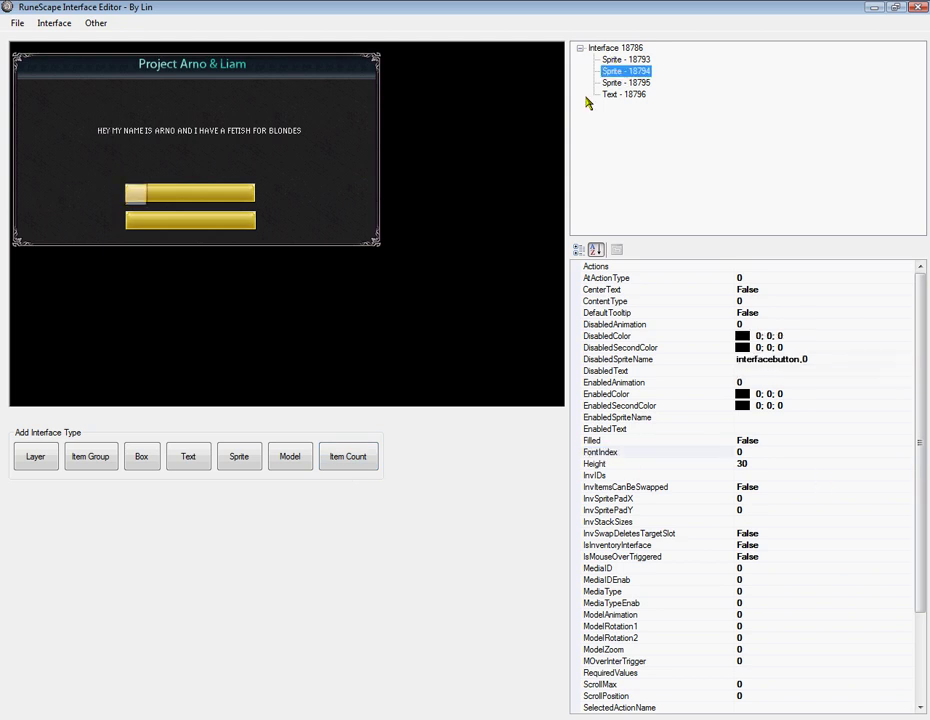
{"action": "left_click_drag", "start_coordinate": [926, 406], "coordinate": [913, 613]}
{"action": "left_click", "coordinate": [785, 707]}
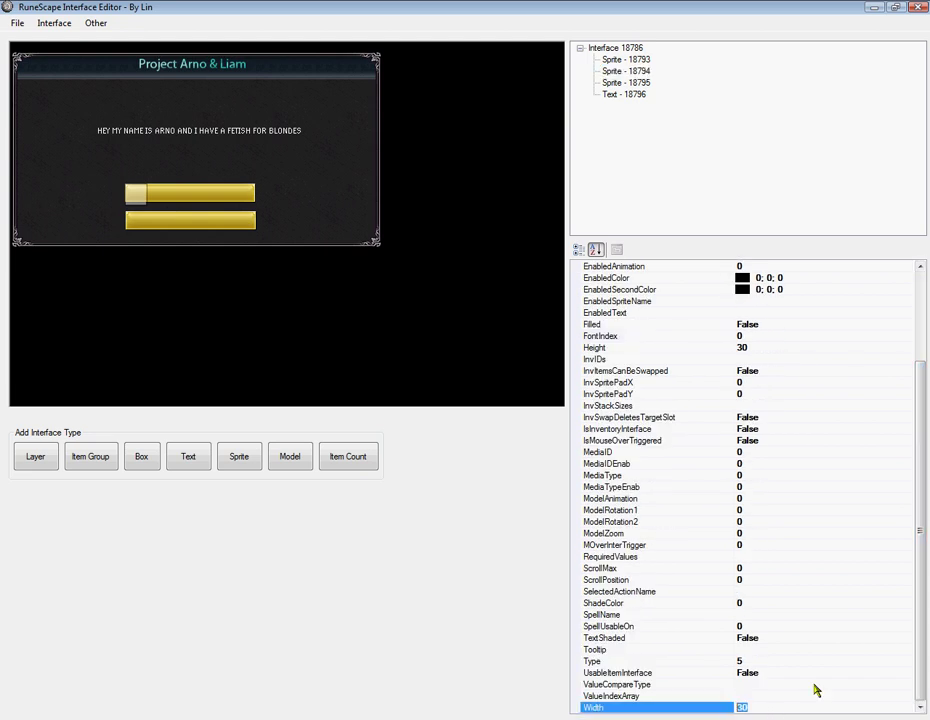
{"action": "type", "text": "100"}
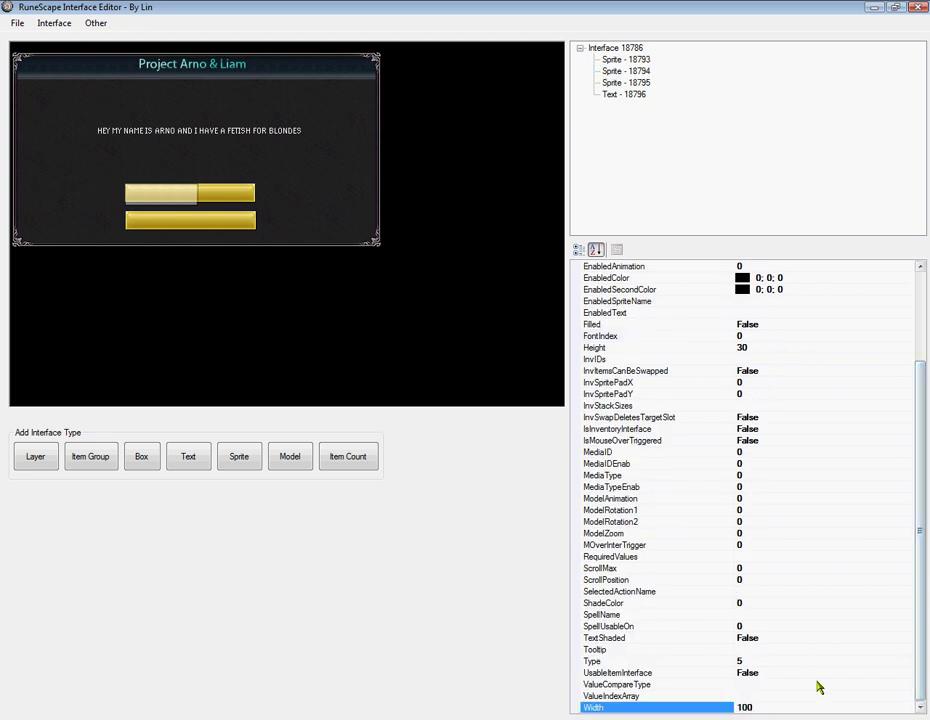
{"action": "key", "text": "Return"}
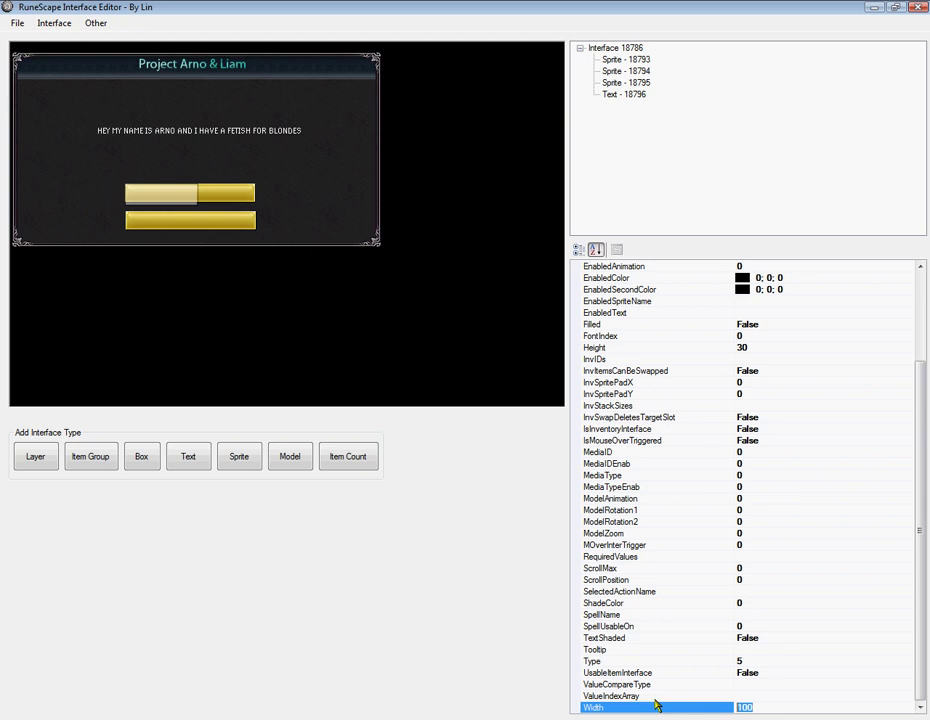
{"action": "type", "text": "150"}
{"action": "key", "text": "Return"}
{"action": "type", "text": "200"}
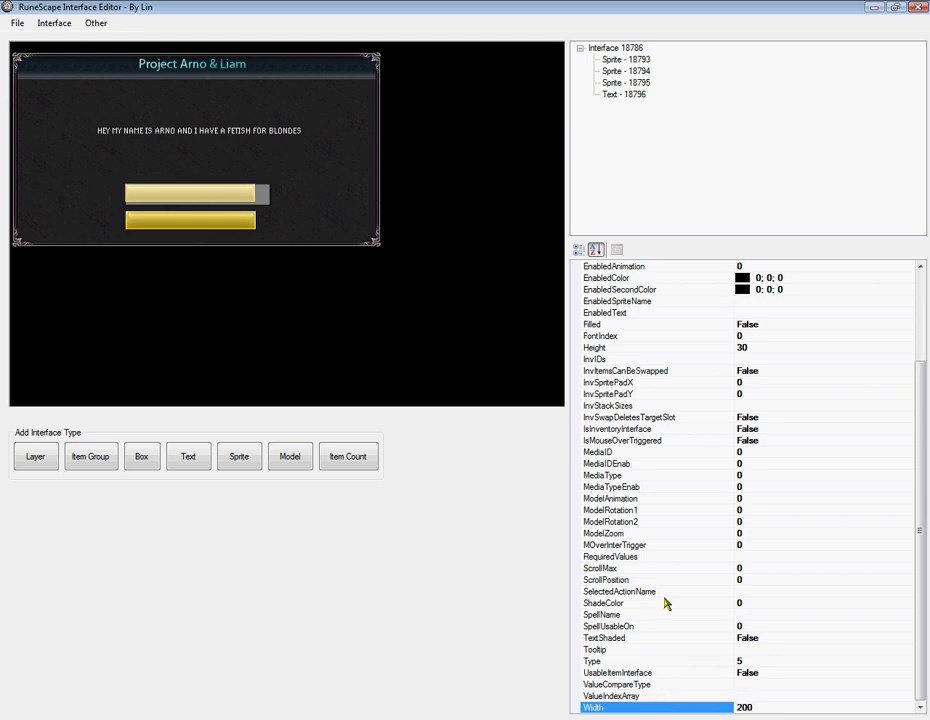
{"action": "type", "text": "170"}
{"action": "key", "text": "Return"}
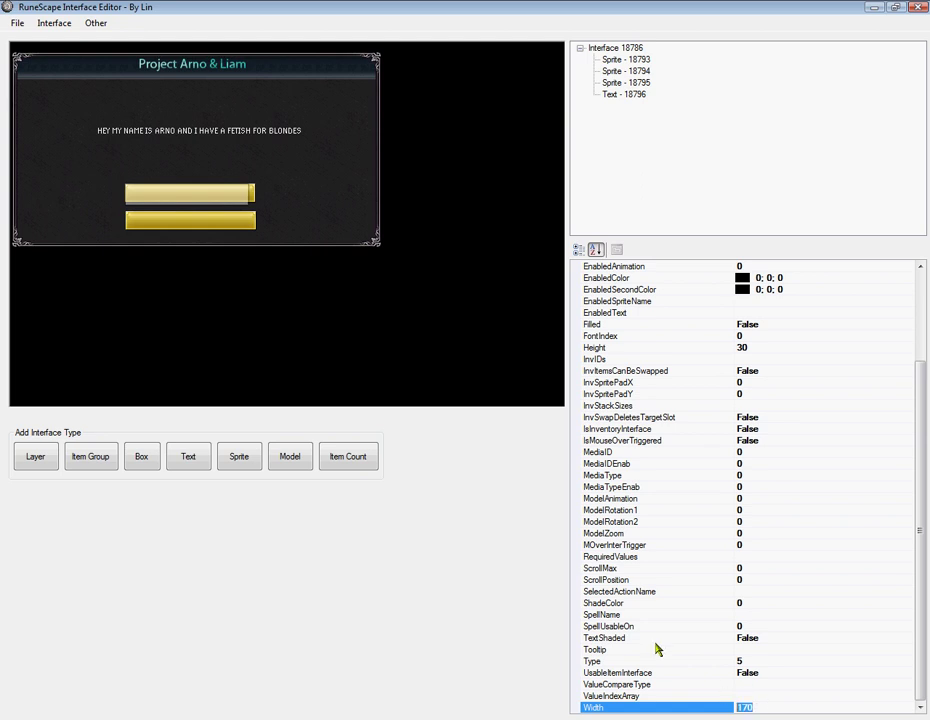
{"action": "type", "text": "175"}
{"action": "key", "text": "Return"}
{"action": "type", "text": "177"}
{"action": "key", "text": "Return"}
{"action": "type", "text": "1"}
Step: Set the upper gold button sprite's Height to 25
{"action": "left_click_drag", "start_coordinate": [925, 650], "coordinate": [907, 531]}
{"action": "left_click", "coordinate": [745, 463]}
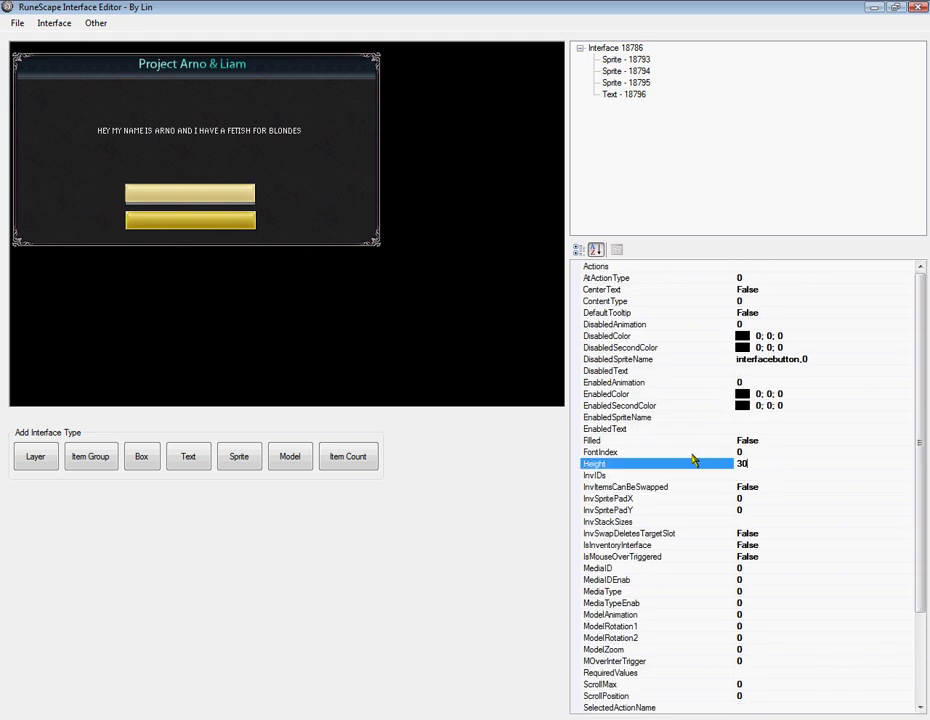
{"action": "key", "text": "ctrl+a"}
{"action": "type", "text": "25"}
{"action": "key", "text": "Return"}
Step: Give the lower gold button sprite Height 25 and Width 180
{"action": "left_click_drag", "start_coordinate": [924, 506], "coordinate": [622, 120]}
{"action": "left_click", "coordinate": [626, 82]}
{"action": "left_click", "coordinate": [757, 474]}
{"action": "left_click", "coordinate": [757, 466]}
{"action": "key", "text": "ctrl+a"}
{"action": "type", "text": "25"}
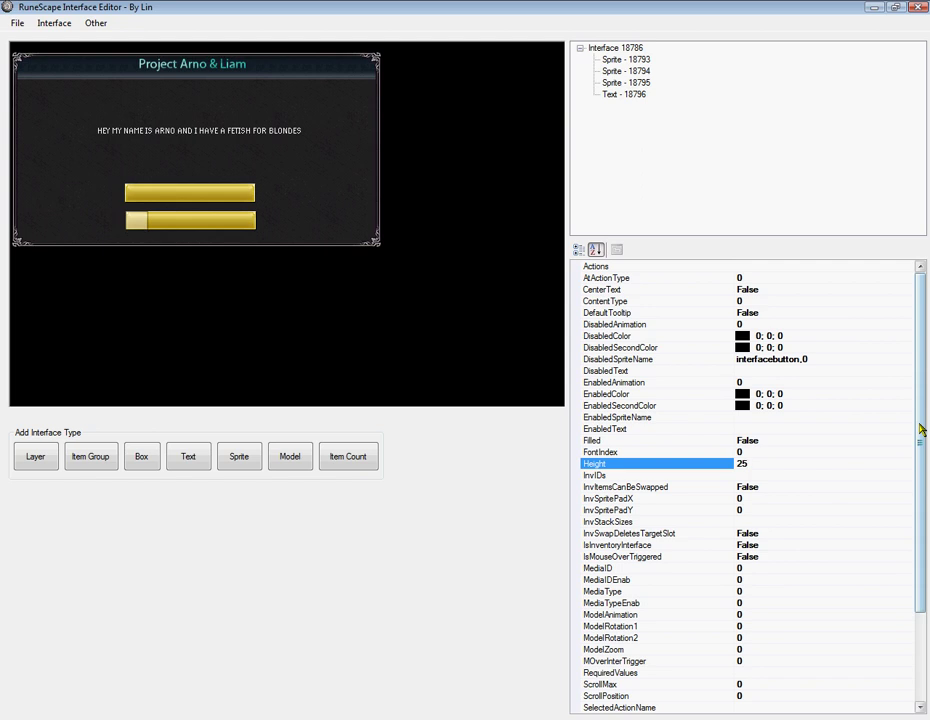
{"action": "left_click_drag", "start_coordinate": [921, 430], "coordinate": [921, 520]}
{"action": "left_click", "coordinate": [757, 707]}
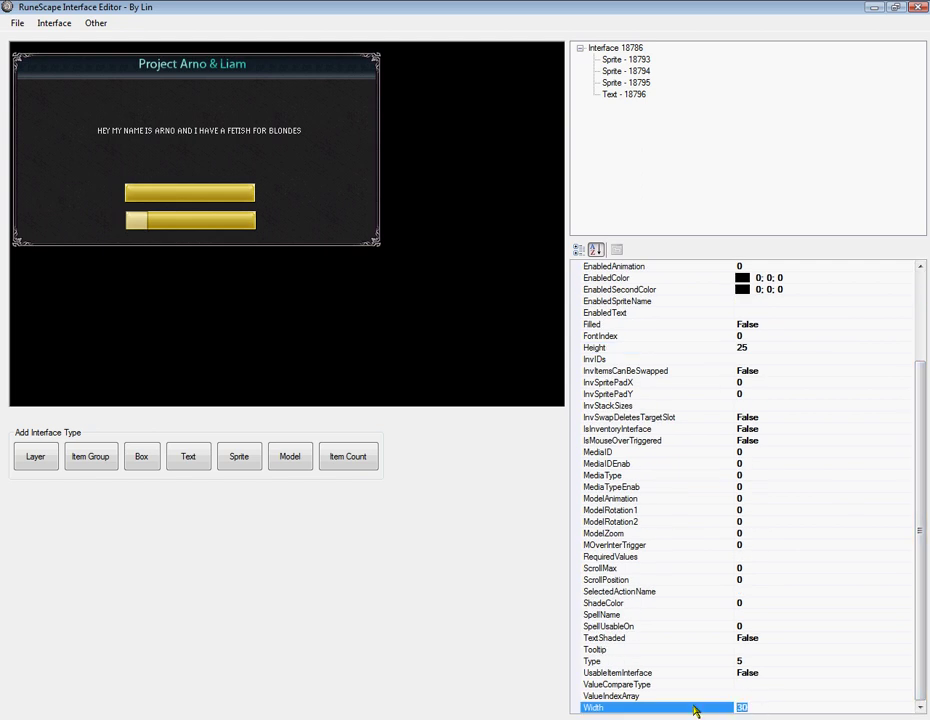
{"action": "type", "text": "180"}
{"action": "key", "text": "Return"}
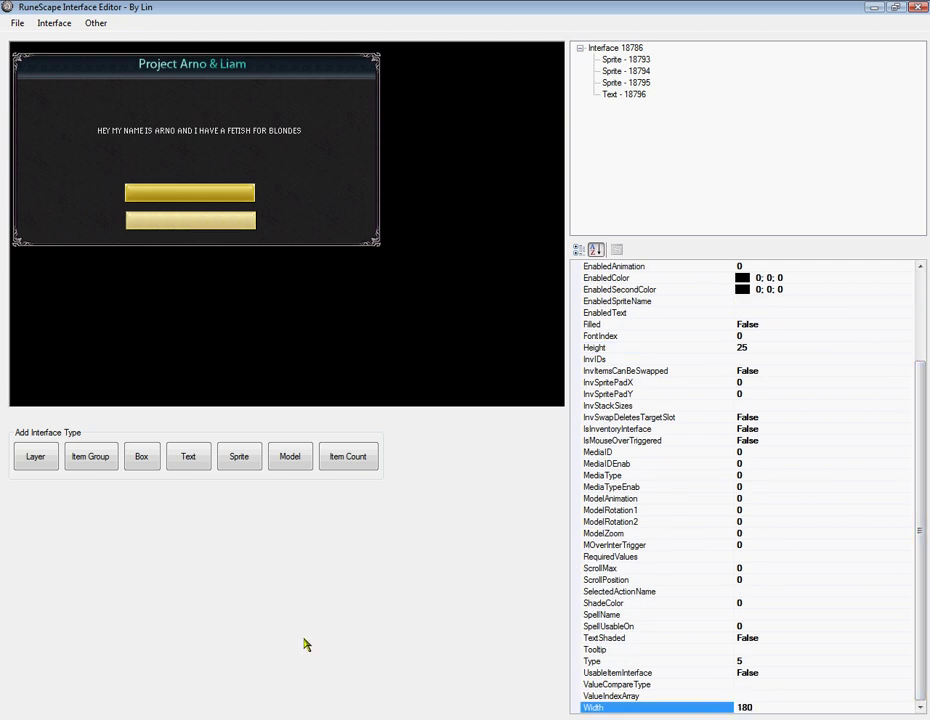
Step: Add a new text element reading "Do you have a fetish for blondes too?"
{"action": "left_click", "coordinate": [610, 93]}
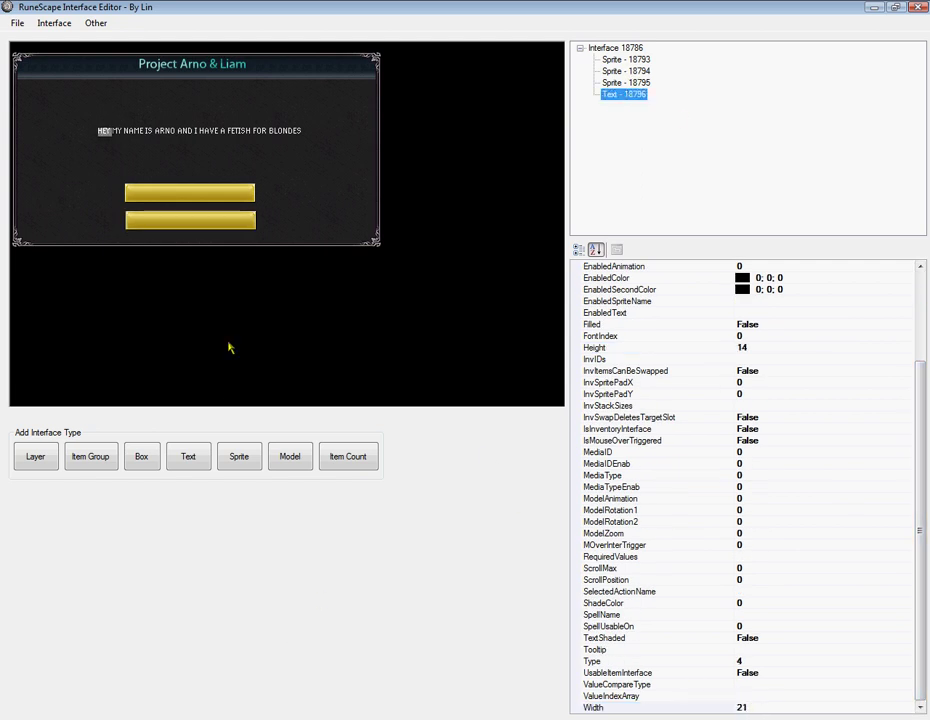
{"action": "left_click", "coordinate": [200, 456]}
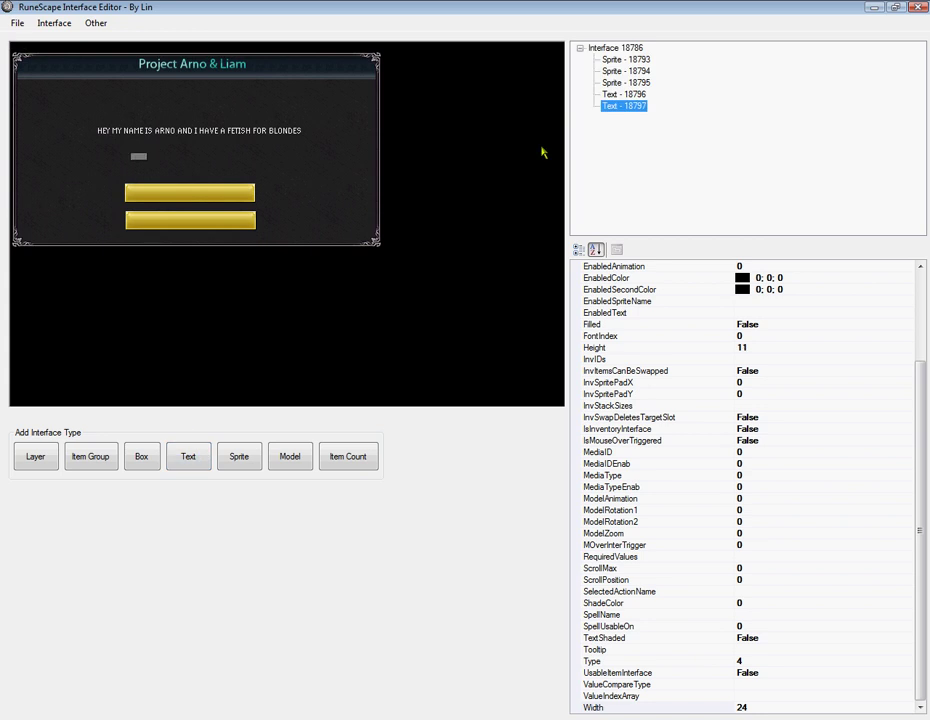
{"action": "left_click_drag", "start_coordinate": [920, 469], "coordinate": [897, 340]}
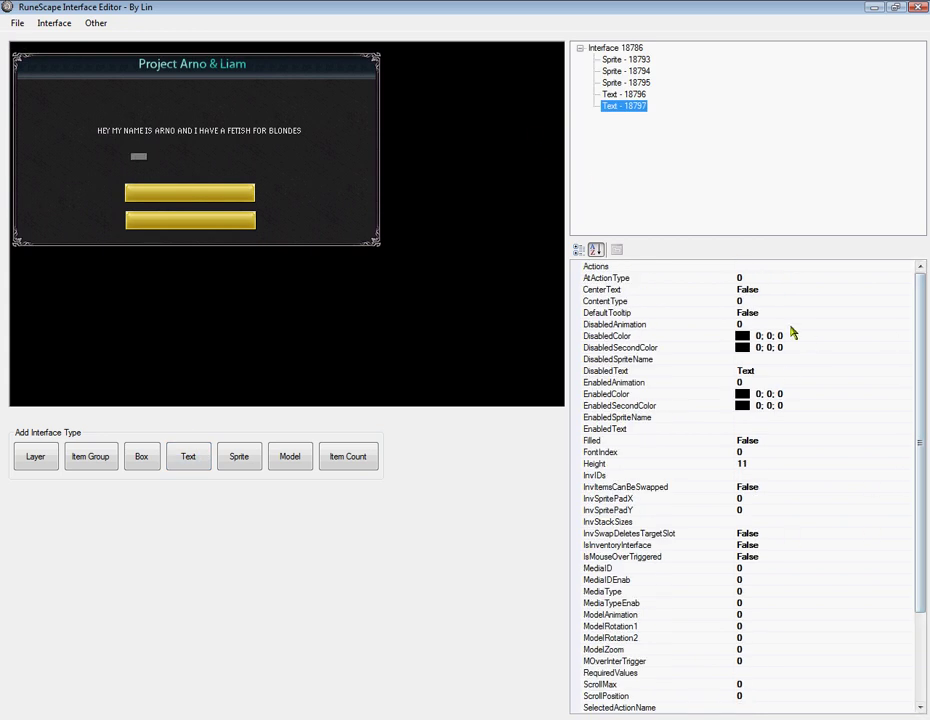
{"action": "left_click", "coordinate": [745, 370]}
{"action": "type", "text": "Do you have a fetish"}
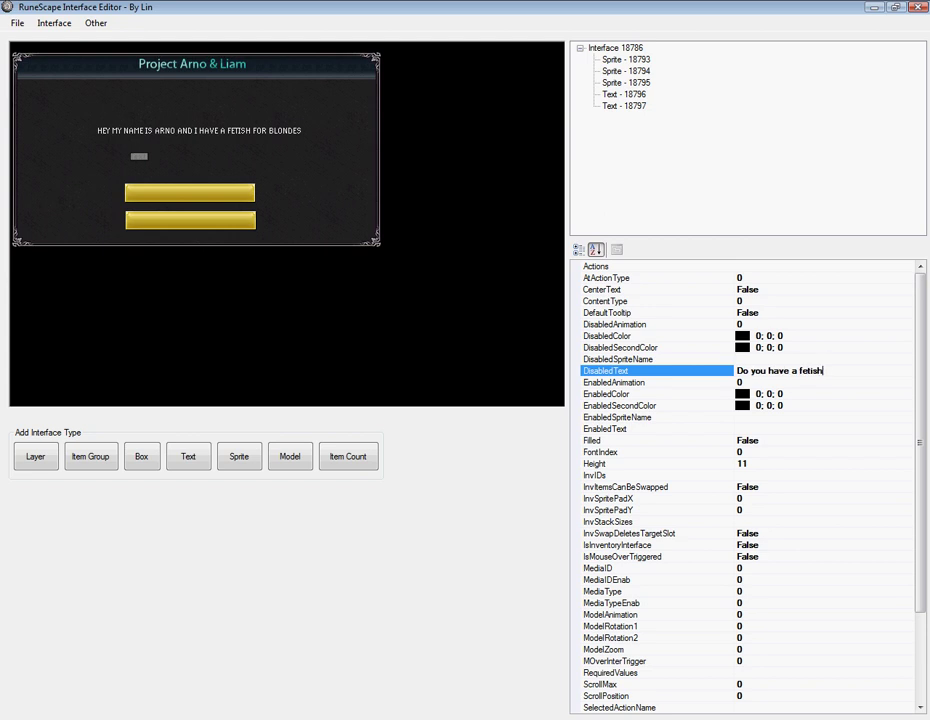
{"action": "type", "text": "ndes too?"}
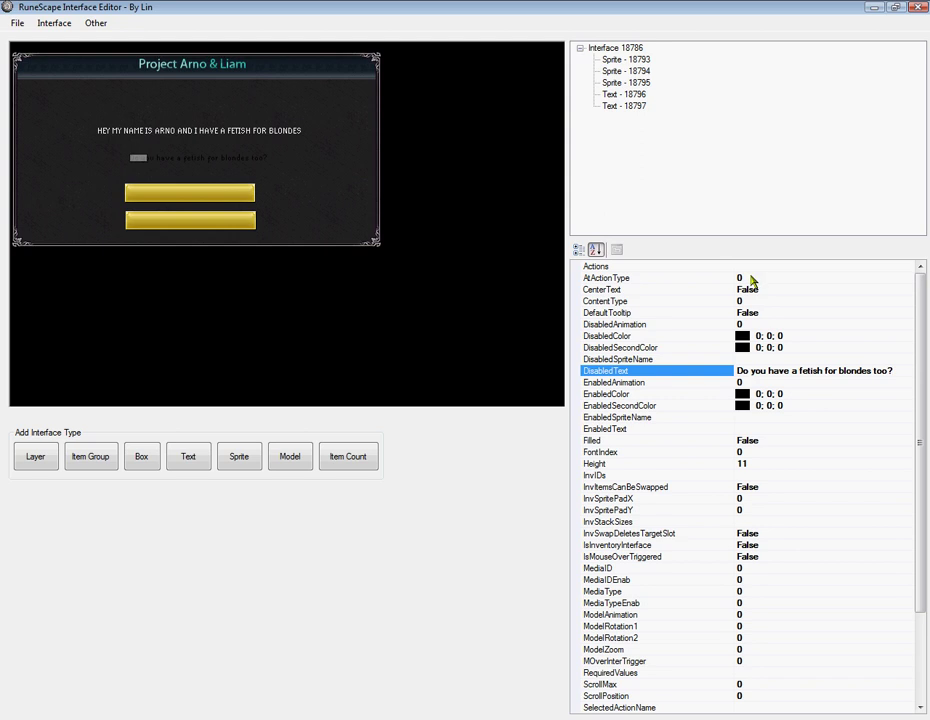
Step: Set the question's DisabledColor to white and move it beneath the greeting line
{"action": "left_click", "coordinate": [850, 336]}
{"action": "left_click", "coordinate": [907, 336]}
{"action": "left_click", "coordinate": [748, 370]}
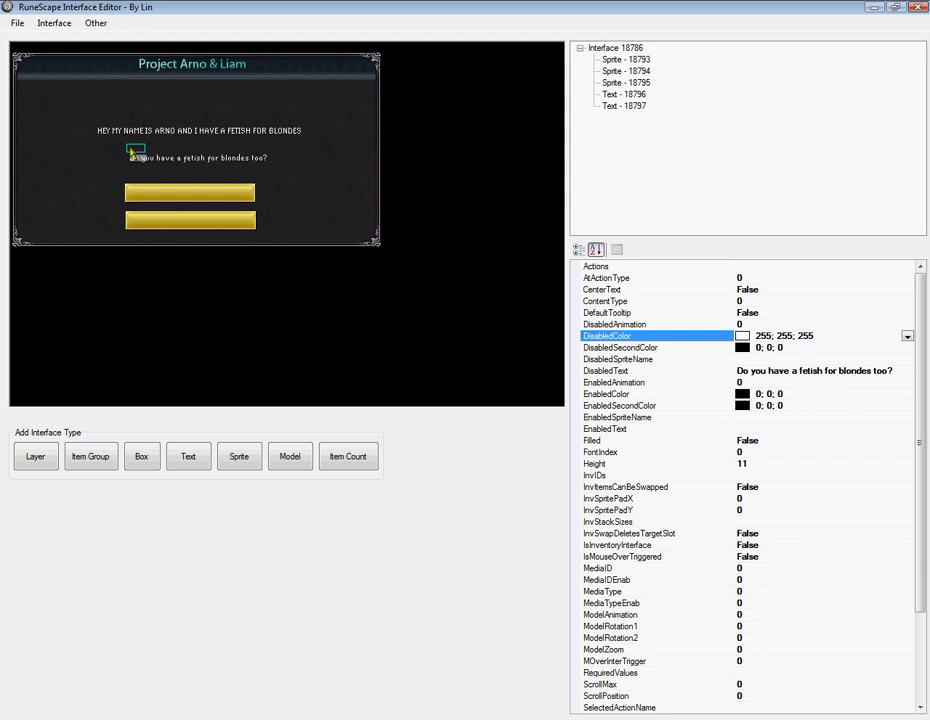
{"action": "left_click_drag", "start_coordinate": [133, 152], "coordinate": [129, 142]}
{"action": "left_click", "coordinate": [293, 320]}
{"action": "left_click", "coordinate": [624, 96]}
{"action": "left_click", "coordinate": [624, 83]}
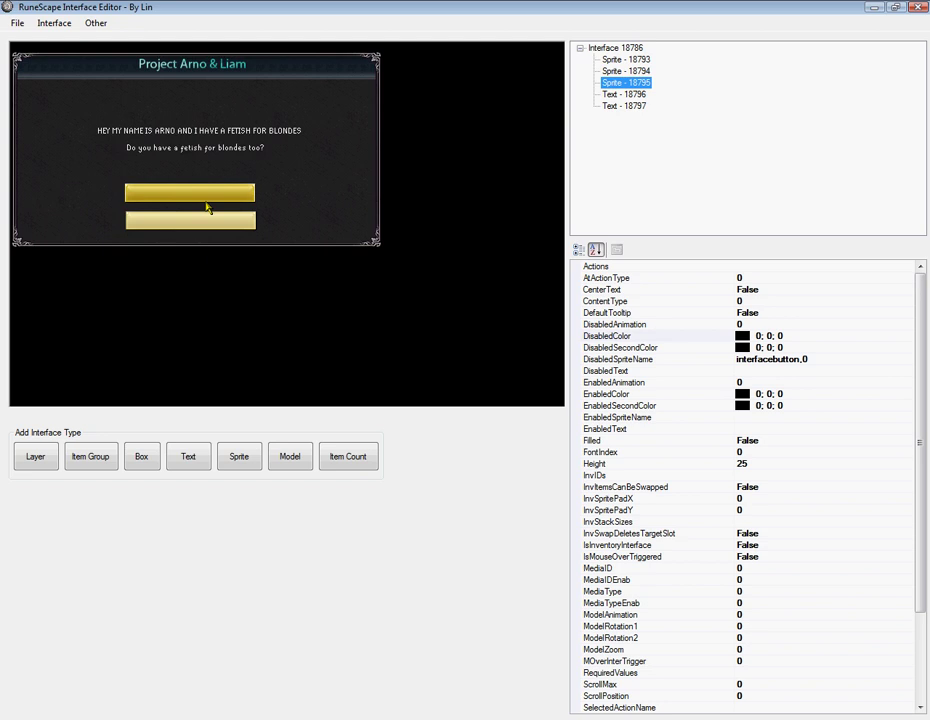
Step: Set AtActionType to 1 on the lower gold button sprite, Sprite 18795
{"action": "left_click", "coordinate": [621, 281]}
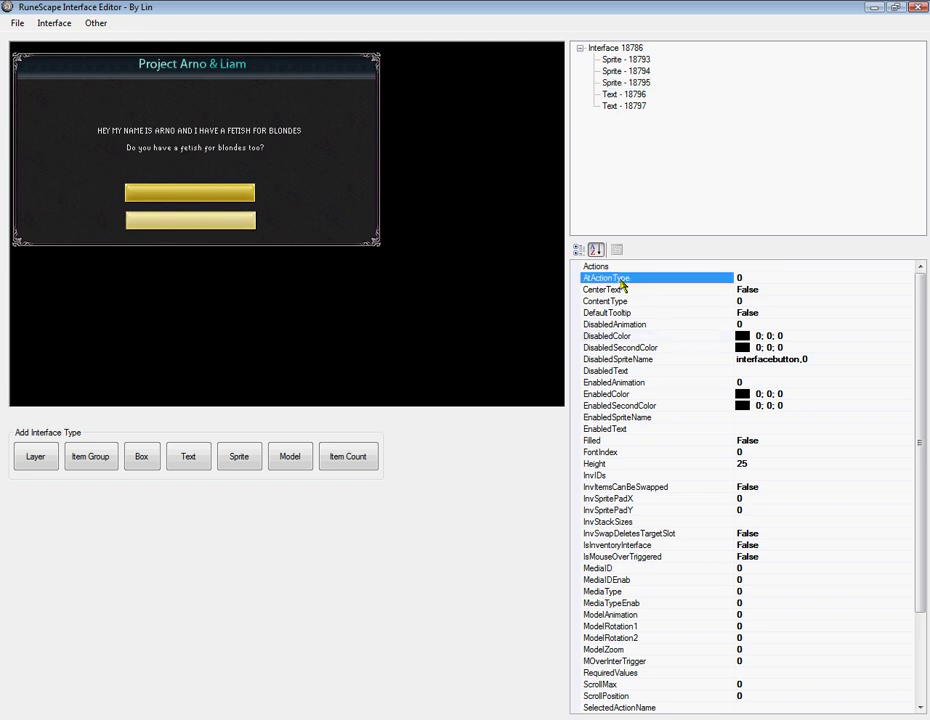
{"action": "left_click", "coordinate": [822, 276]}
{"action": "type", "text": "1"}
Step: Set AtActionType to 1 on the upper gold button sprite, Sprite 18794, and verify both
{"action": "left_click", "coordinate": [625, 71]}
{"action": "left_click", "coordinate": [785, 277]}
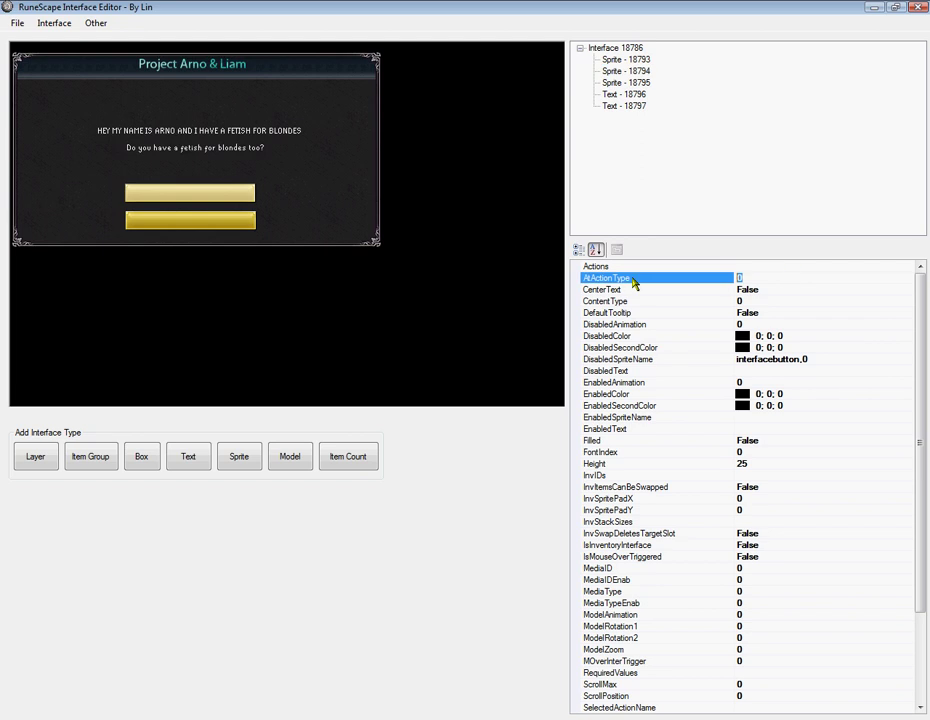
{"action": "type", "text": "1"}
{"action": "left_click", "coordinate": [622, 72]}
{"action": "left_click", "coordinate": [619, 84]}
{"action": "left_click", "coordinate": [618, 73]}
{"action": "left_click", "coordinate": [632, 84]}
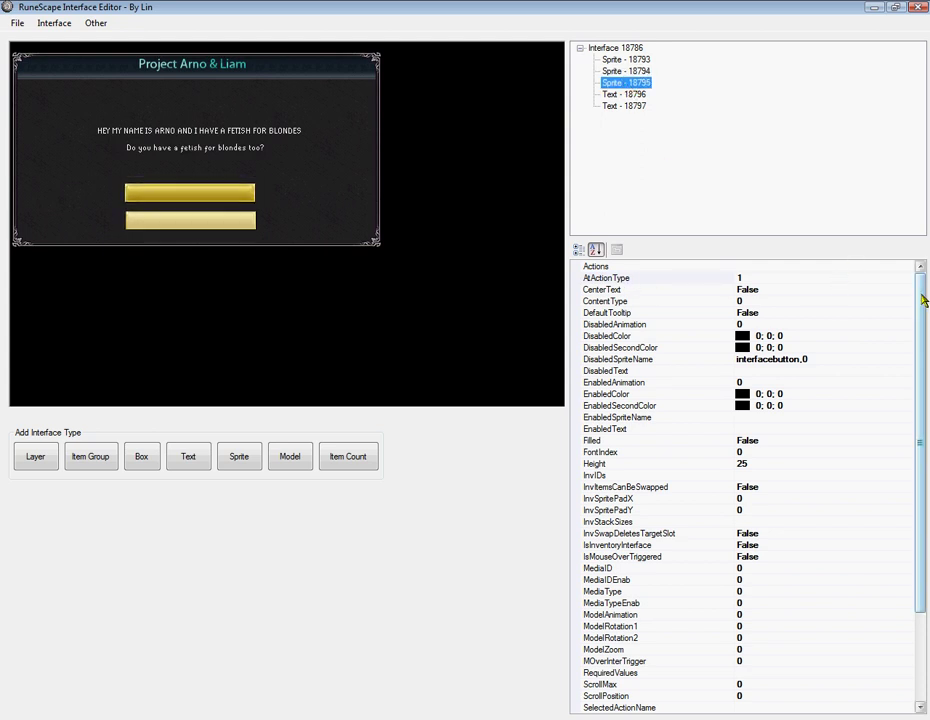
{"action": "scroll", "coordinate": [868, 293], "scroll_direction": "down", "scroll_amount": 3}
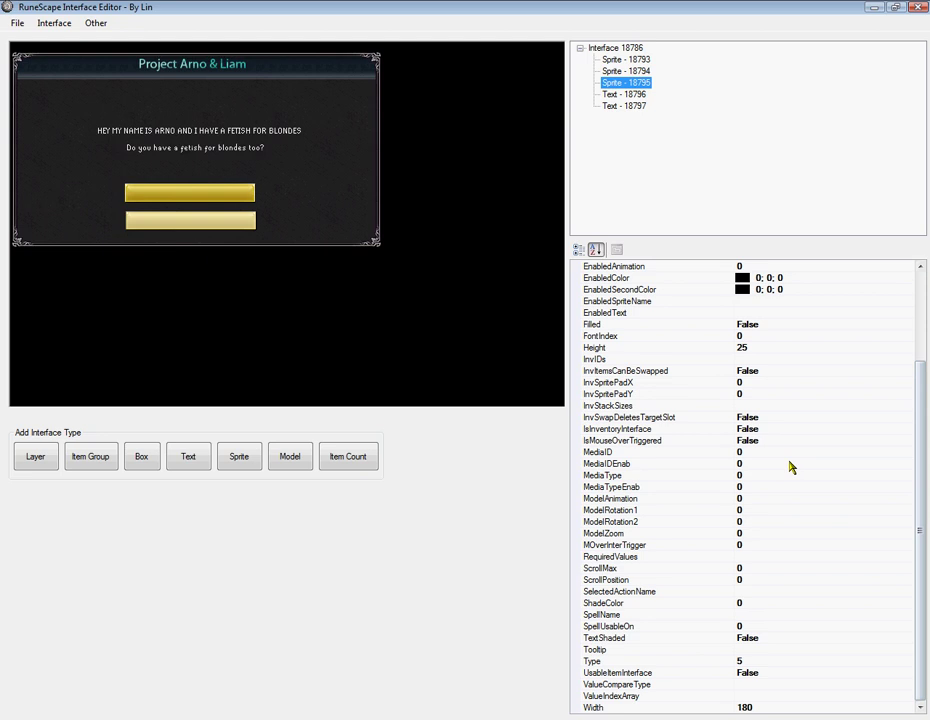